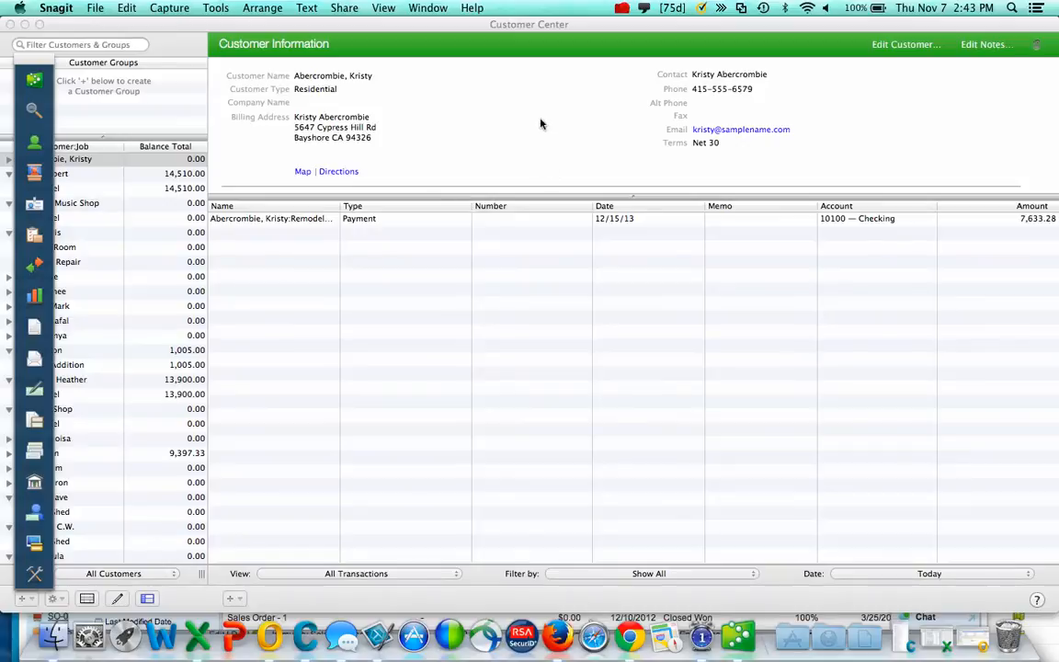
# - Bring the QuickBooks Customer Center window to the front, replacing Snagit
pyautogui.click(460, 115)
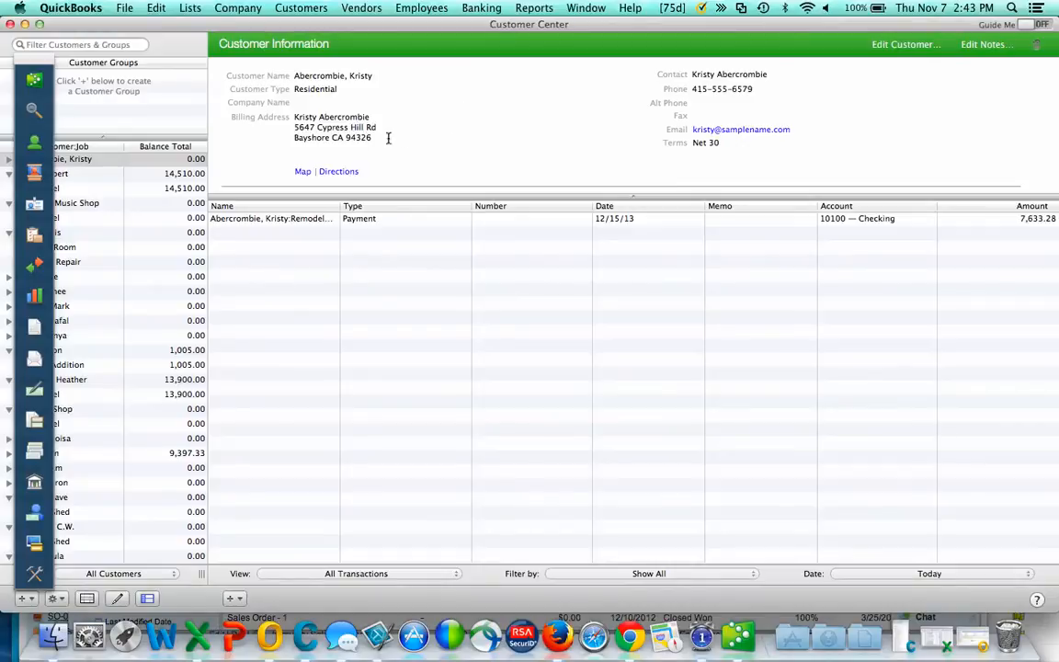
# - Open the Sales by Item Detail report from the Sales reports menu
pyautogui.click(533, 8)
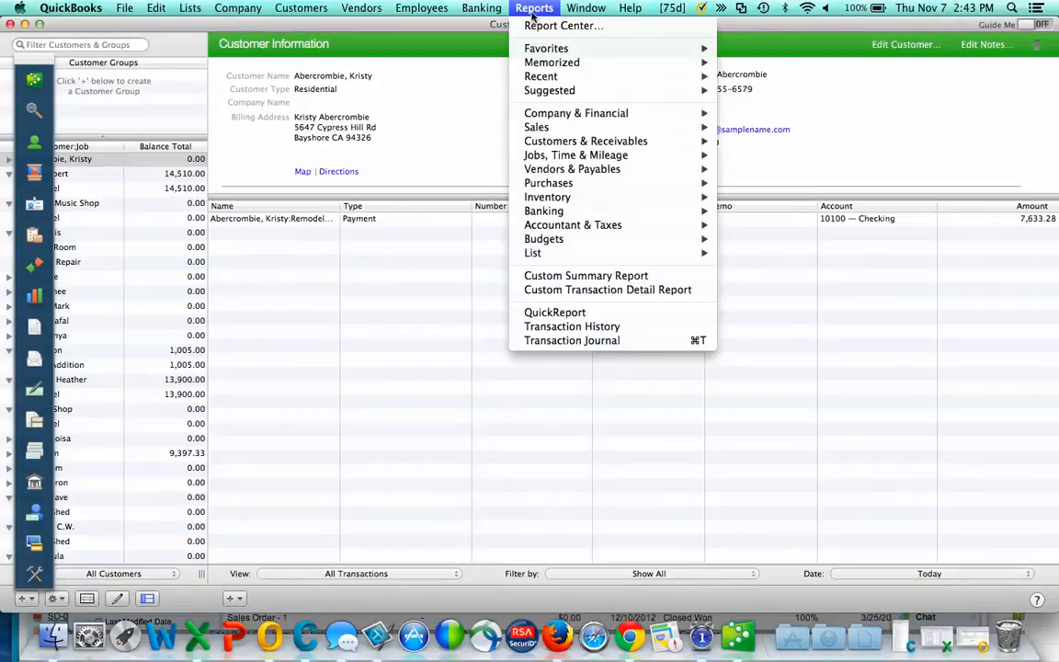
pyautogui.moveTo(542, 127)
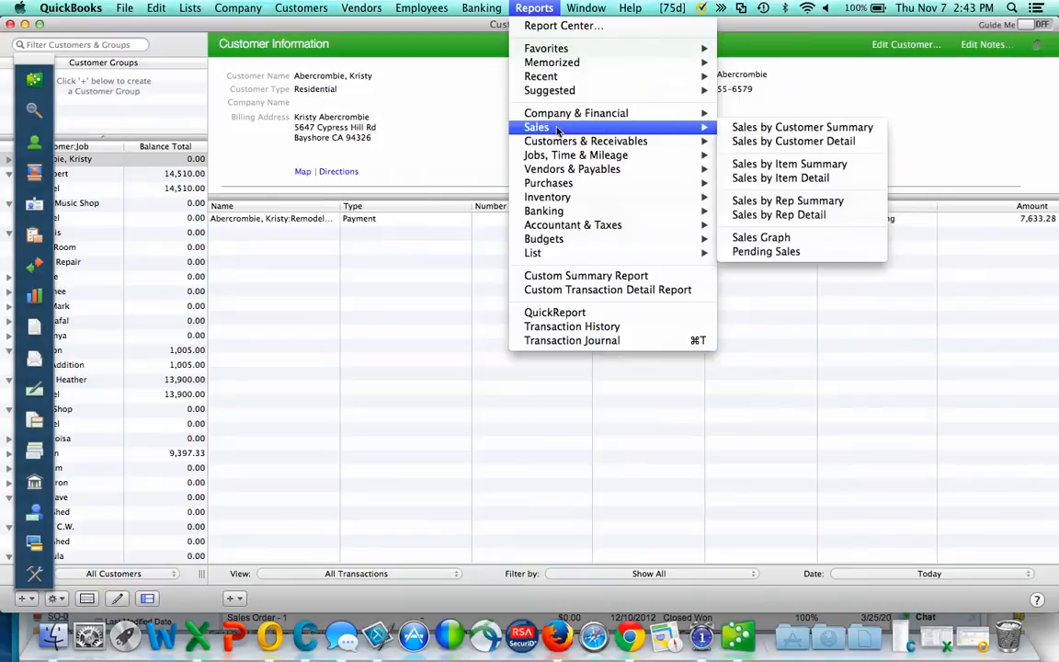
pyautogui.click(781, 179)
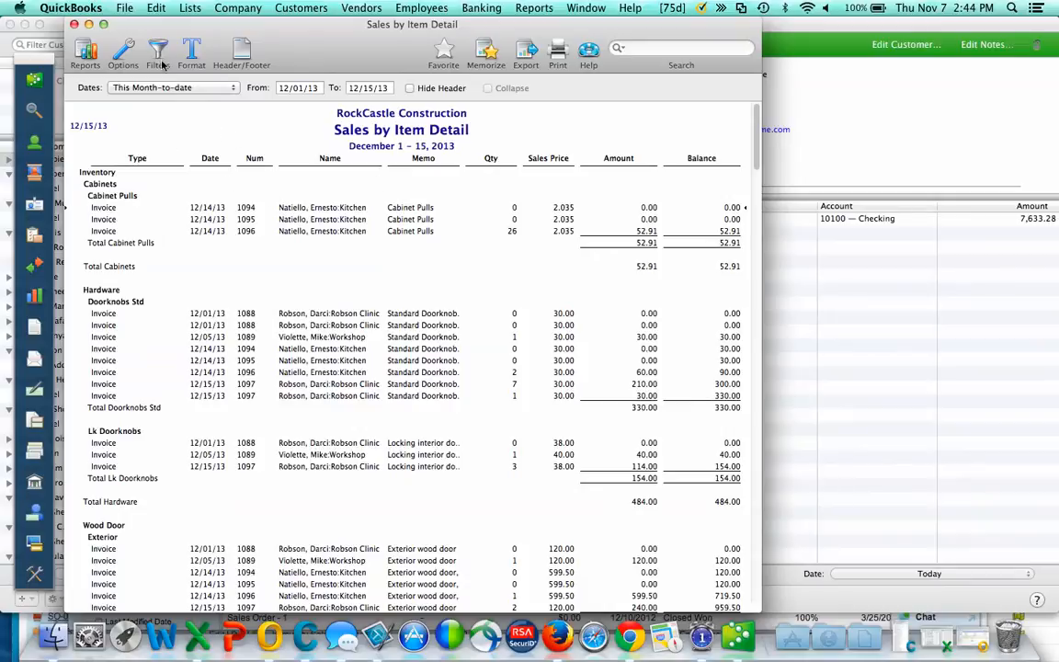
# - In the report options, add the Trans # column and remove the (left margin) and Memo columns
pyautogui.click(123, 55)
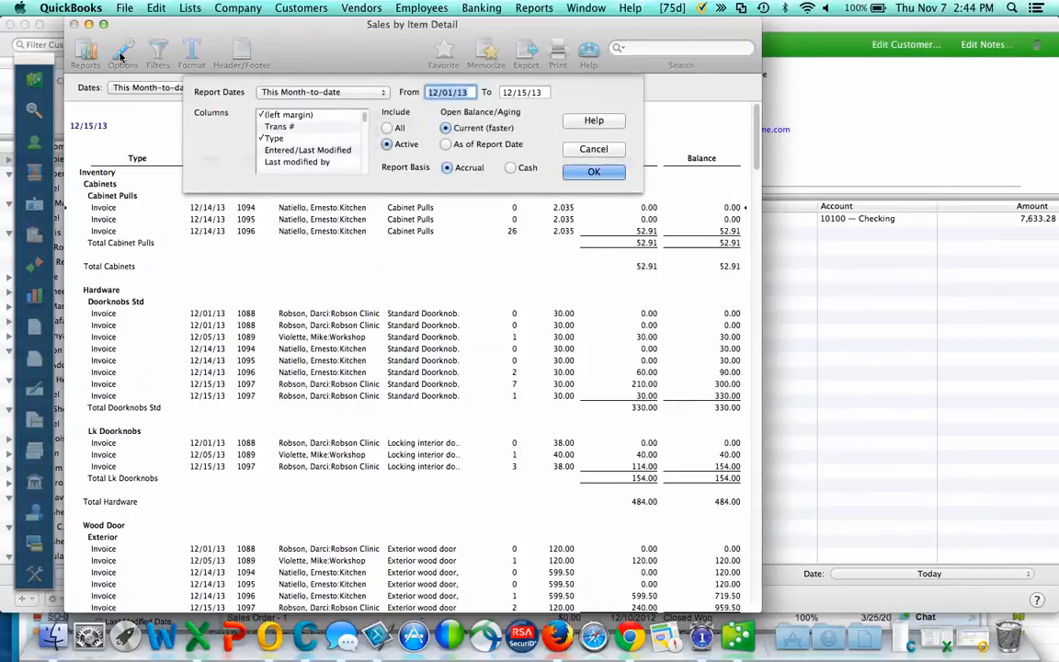
pyautogui.click(292, 128)
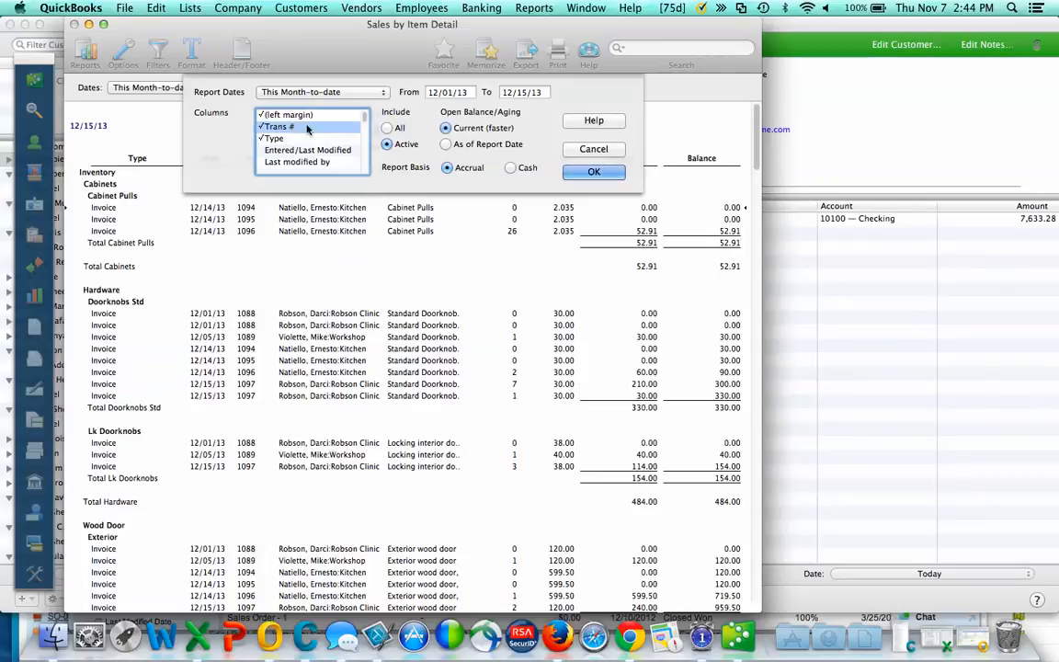
pyautogui.scroll(-1, 328, 144)
pyautogui.scroll(1, 328, 144)
pyautogui.click(297, 115)
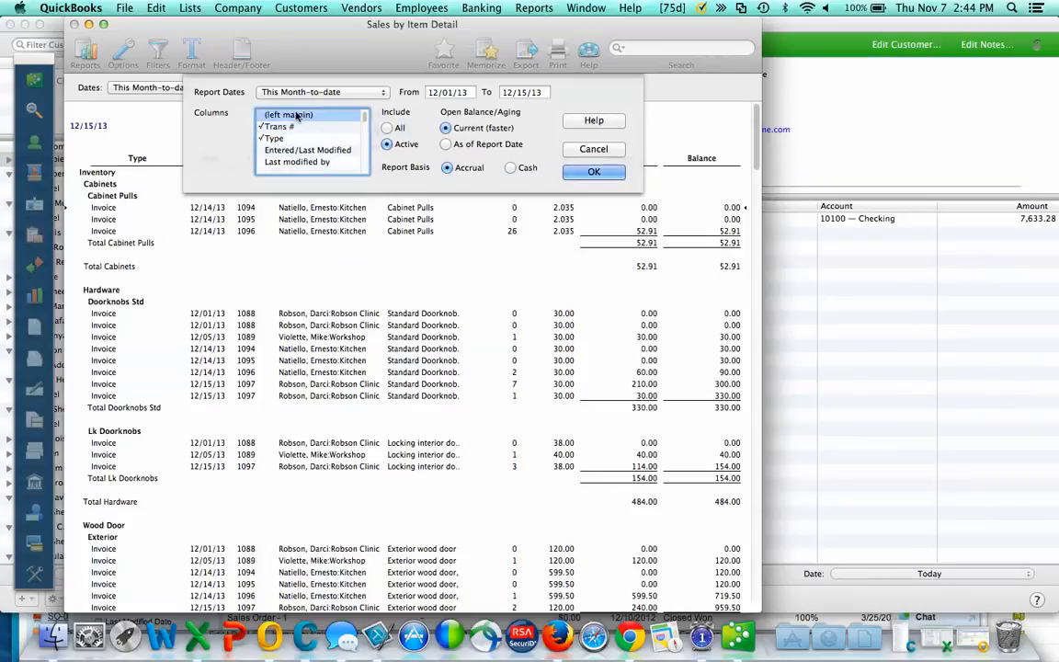
pyautogui.scroll(-5, 311, 159)
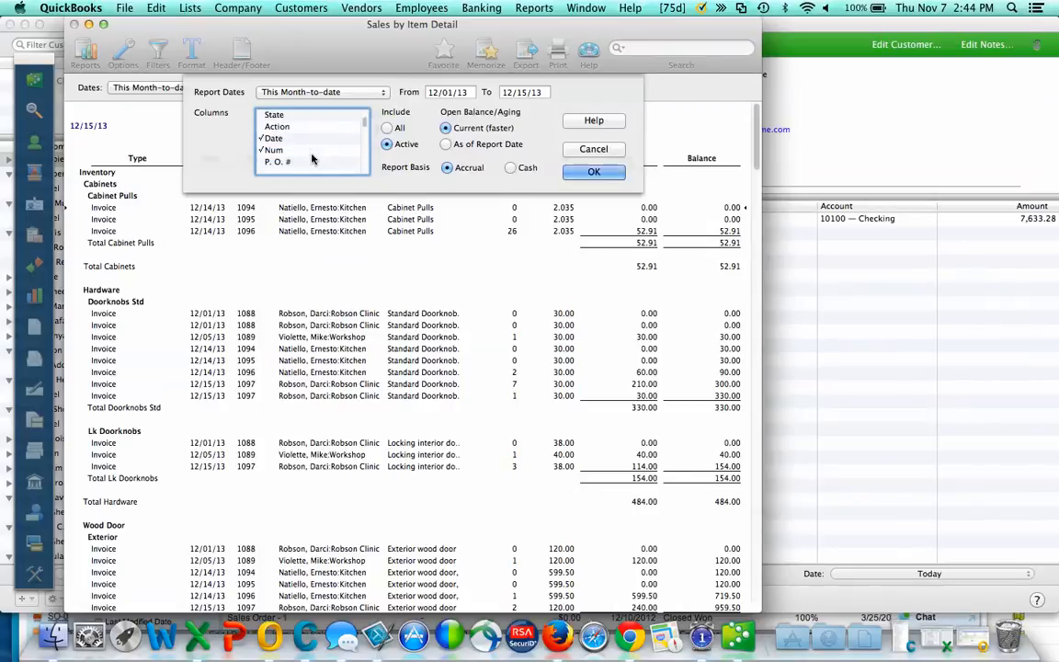
pyautogui.scroll(-2, 311, 159)
pyautogui.scroll(-1, 312, 159)
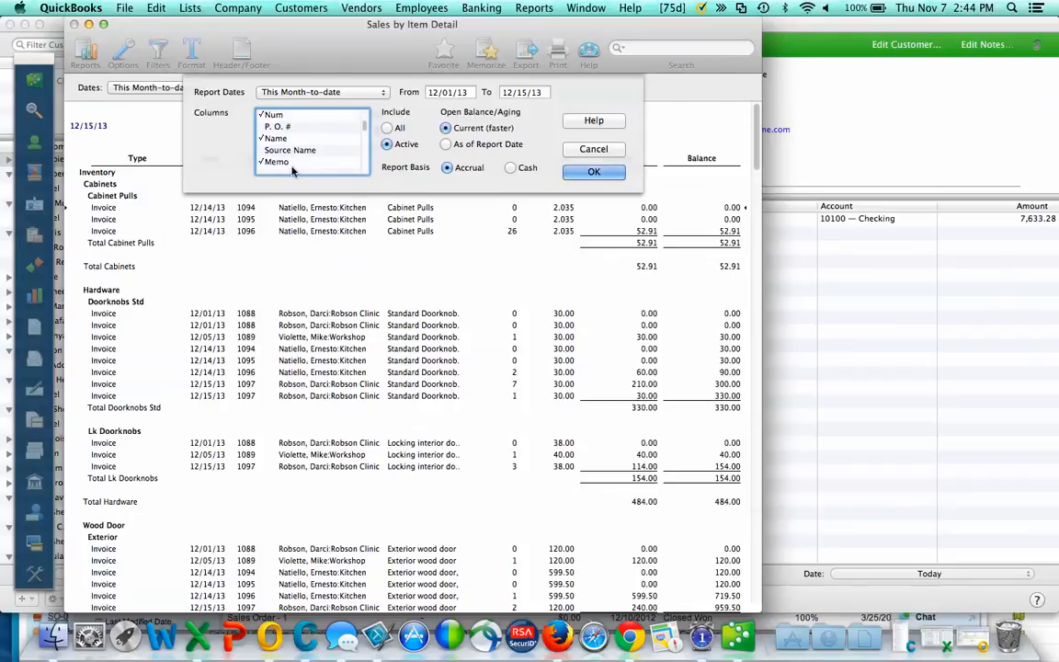
pyautogui.click(294, 161)
# - Add the Item and Item Description columns, remove Balance, and apply the column changes
pyautogui.scroll(-2, 297, 166)
pyautogui.scroll(-2, 297, 166)
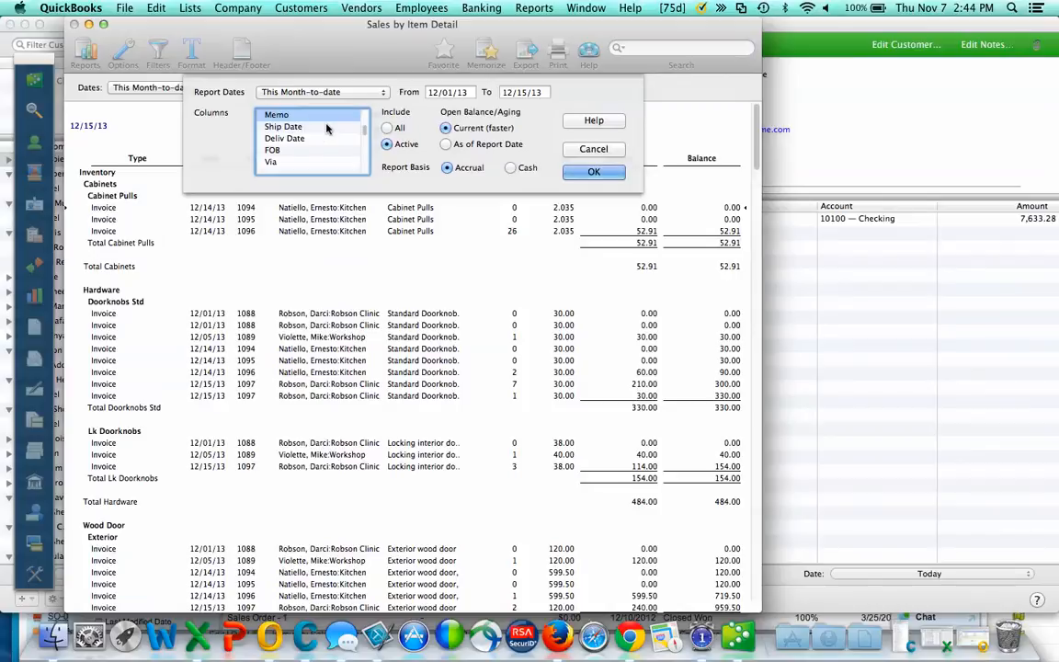
pyautogui.scroll(-1, 317, 141)
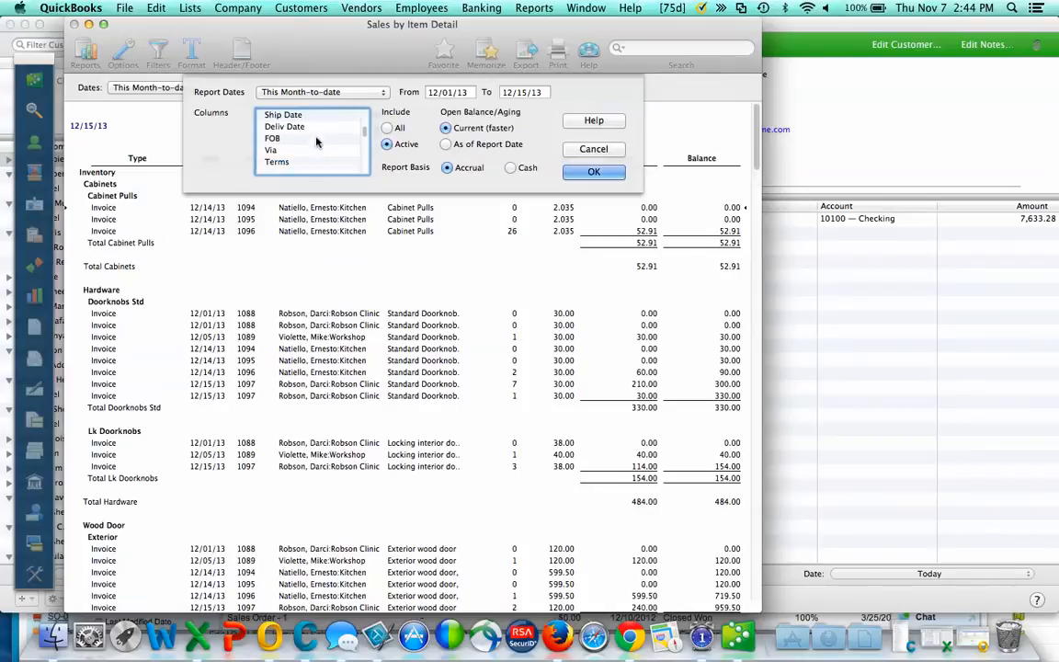
pyautogui.scroll(-2, 317, 141)
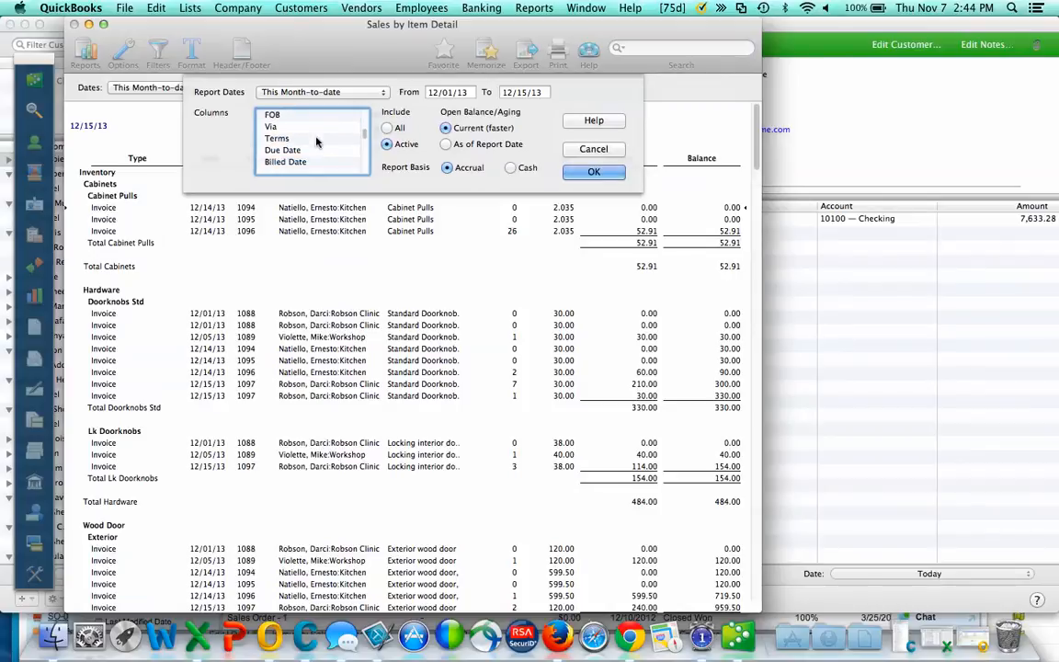
pyautogui.scroll(-1, 316, 141)
pyautogui.scroll(-1, 316, 142)
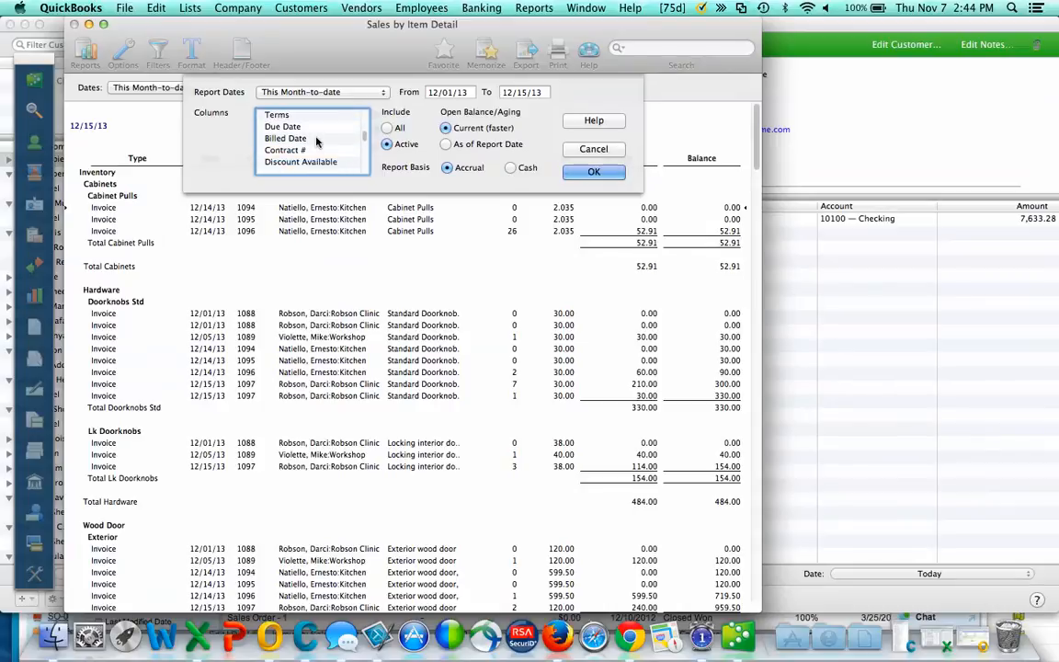
pyautogui.scroll(-4, 317, 142)
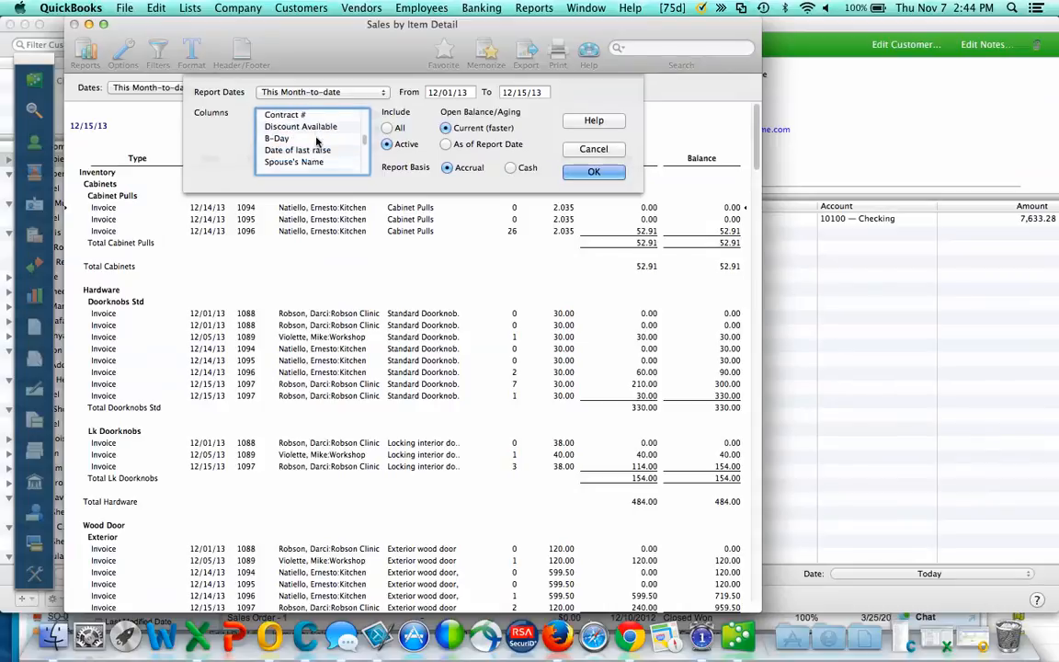
pyautogui.scroll(-2, 316, 142)
pyautogui.scroll(-1, 316, 142)
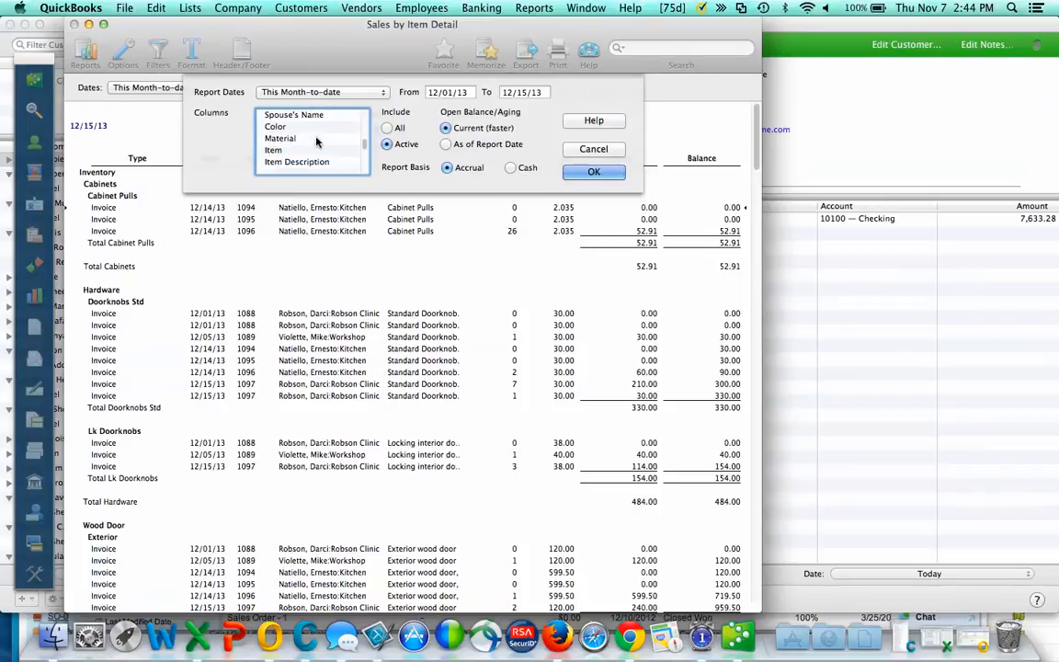
pyautogui.click(312, 149)
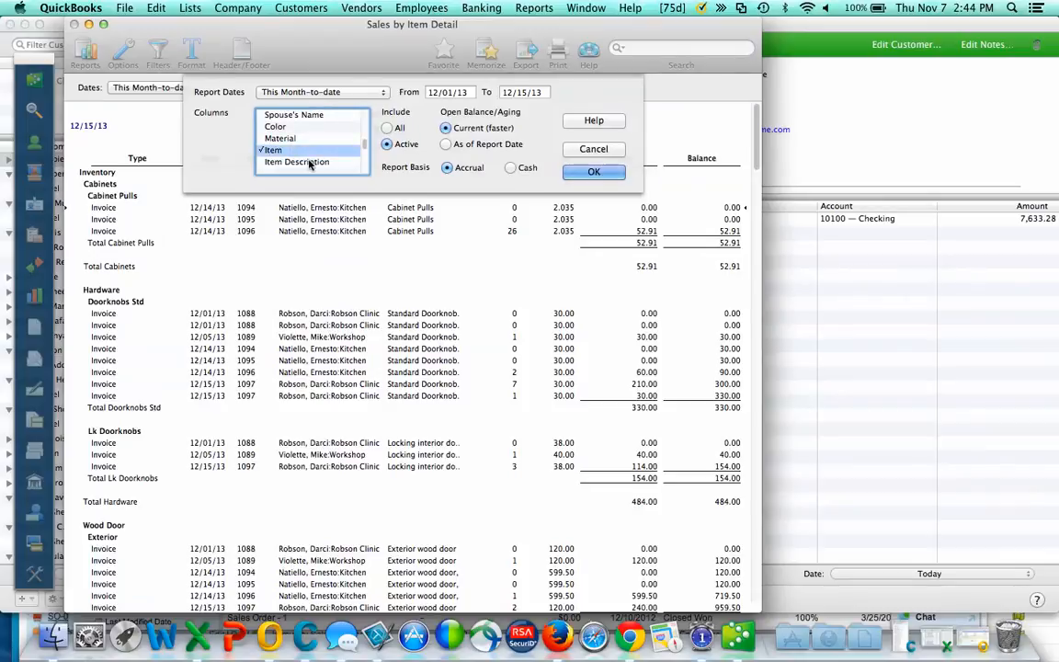
pyautogui.click(317, 162)
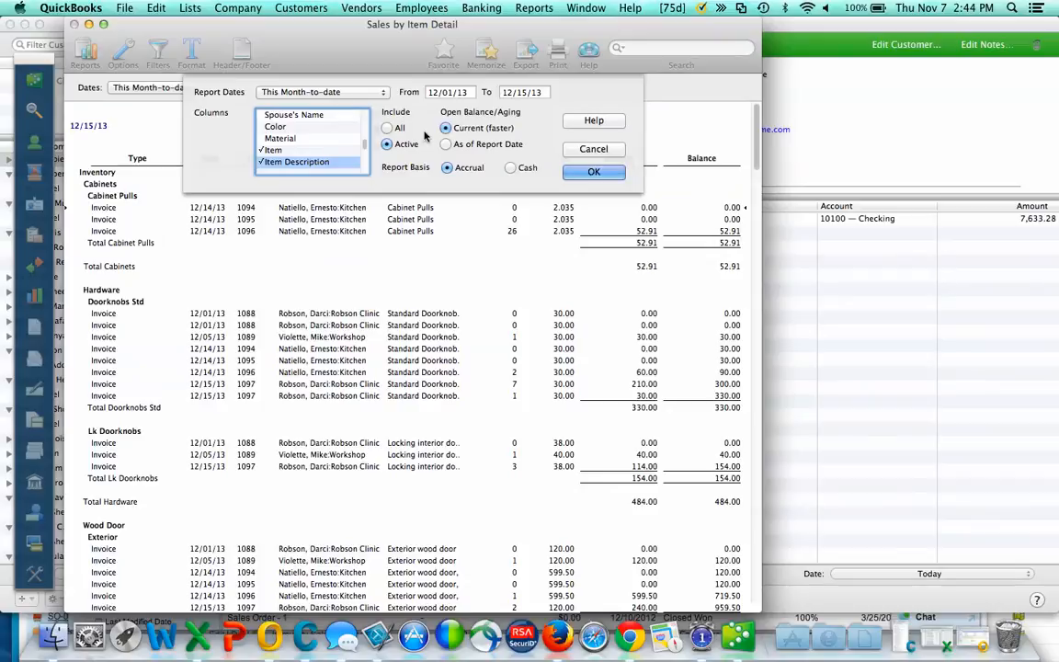
pyautogui.scroll(-5, 314, 130)
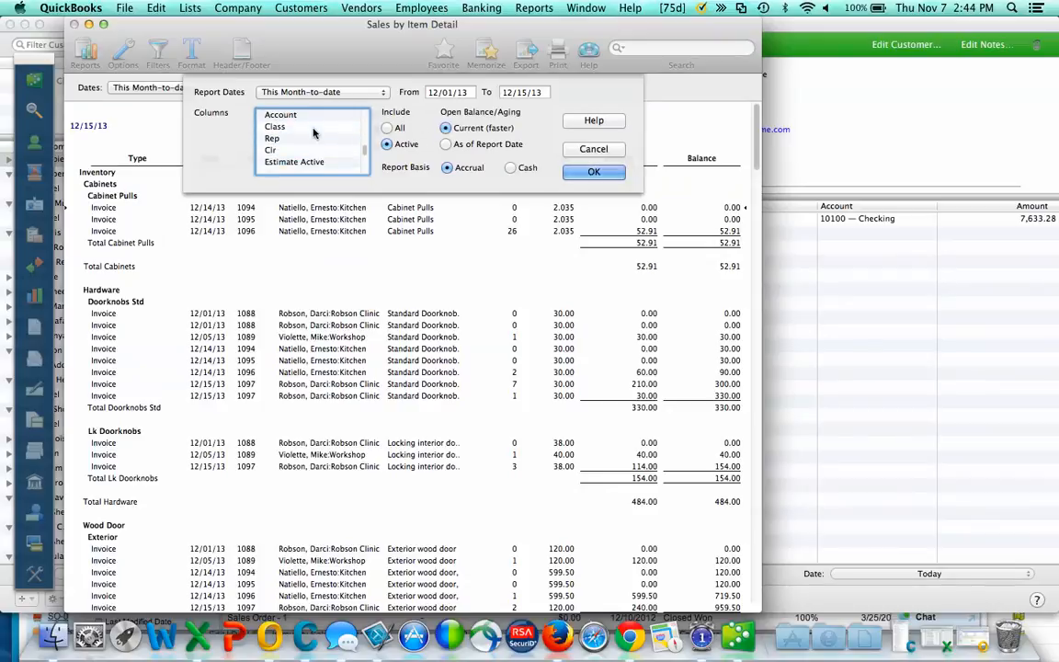
pyautogui.scroll(-1, 313, 135)
pyautogui.scroll(-3, 313, 135)
pyautogui.scroll(2, 313, 137)
pyautogui.scroll(-2, 312, 140)
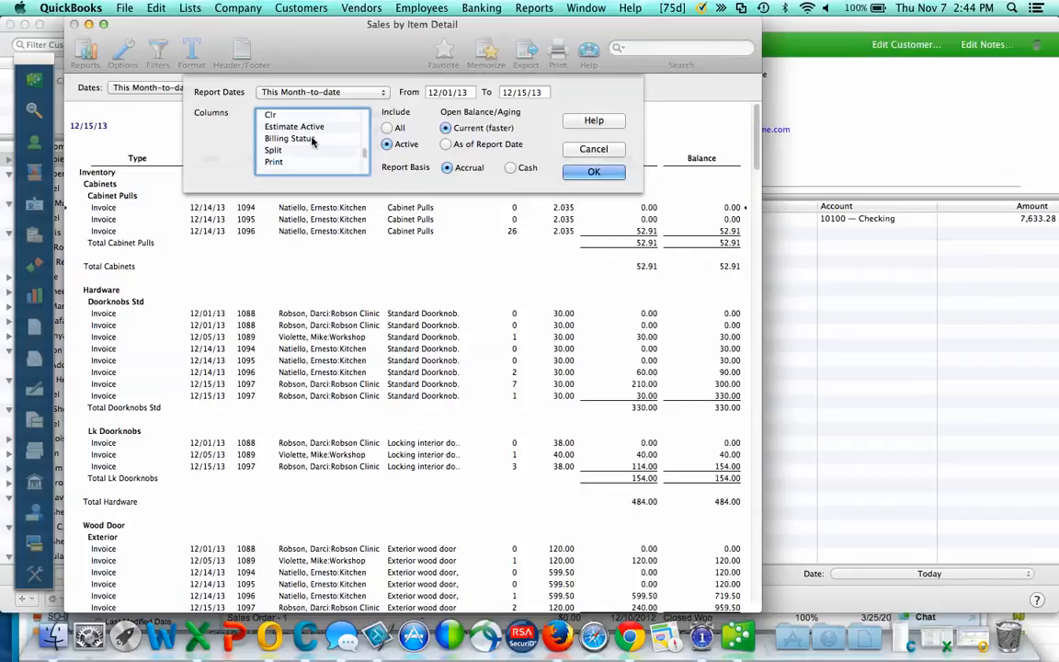
pyautogui.scroll(-5, 312, 141)
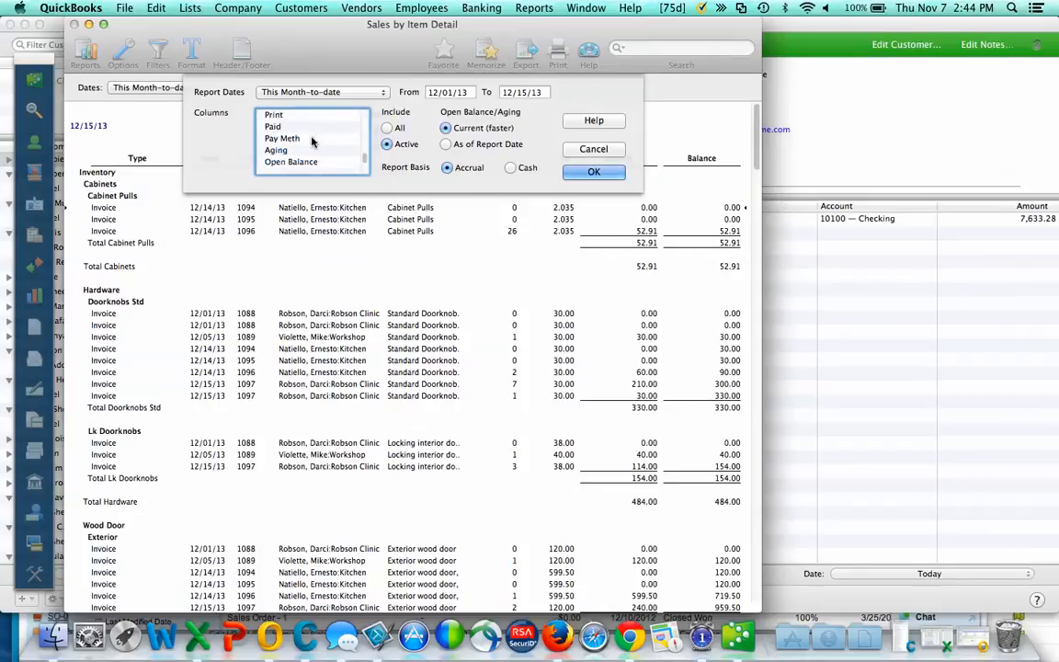
pyautogui.scroll(-1, 312, 141)
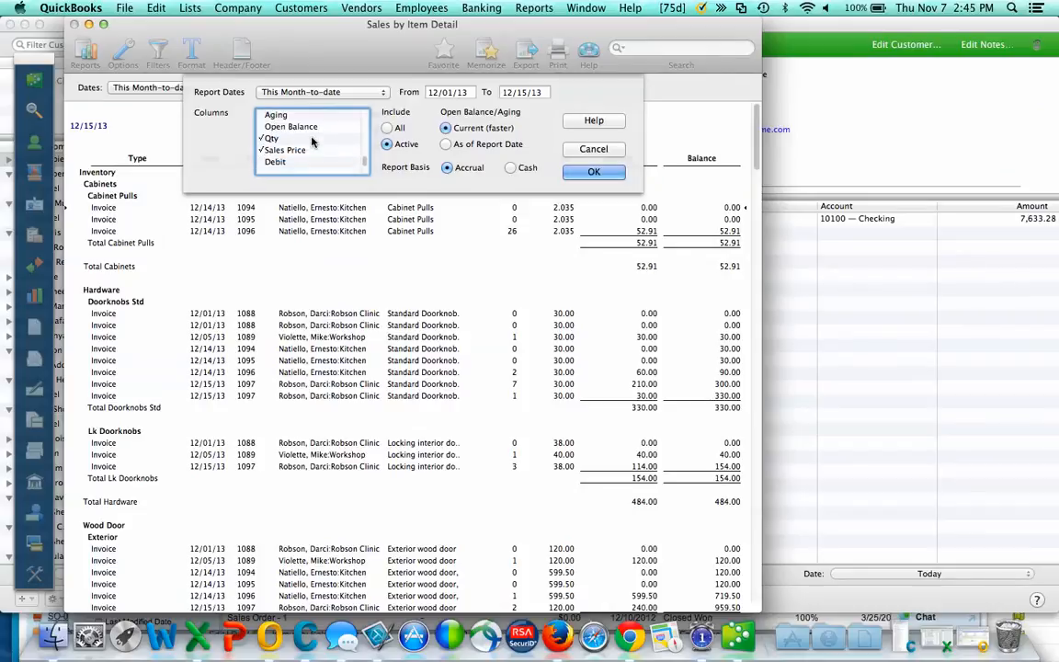
pyautogui.scroll(-4, 310, 140)
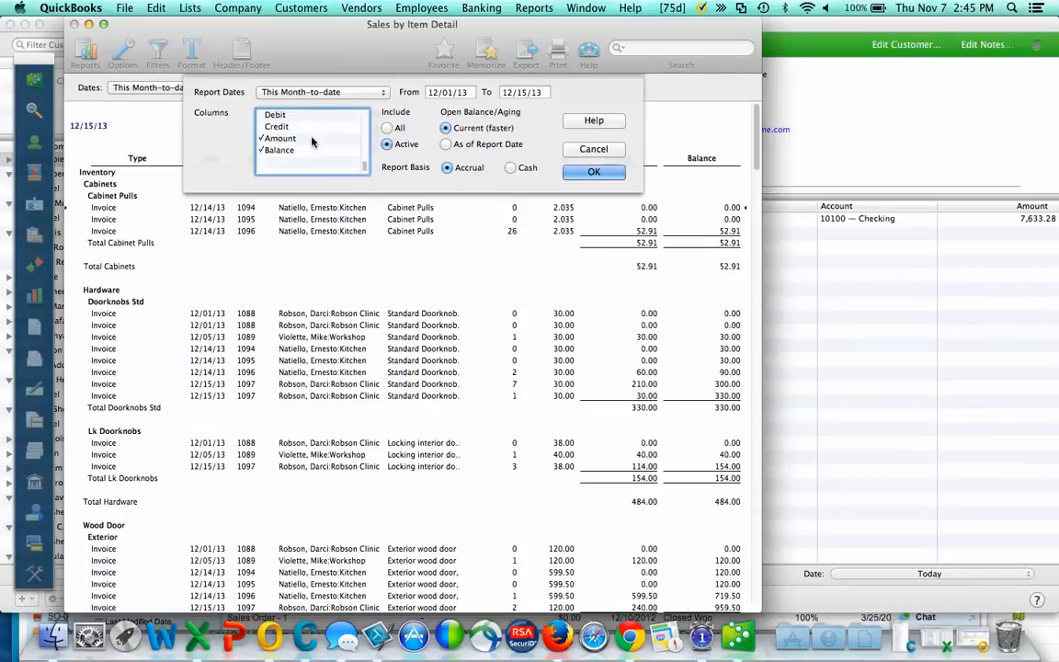
pyautogui.click(306, 149)
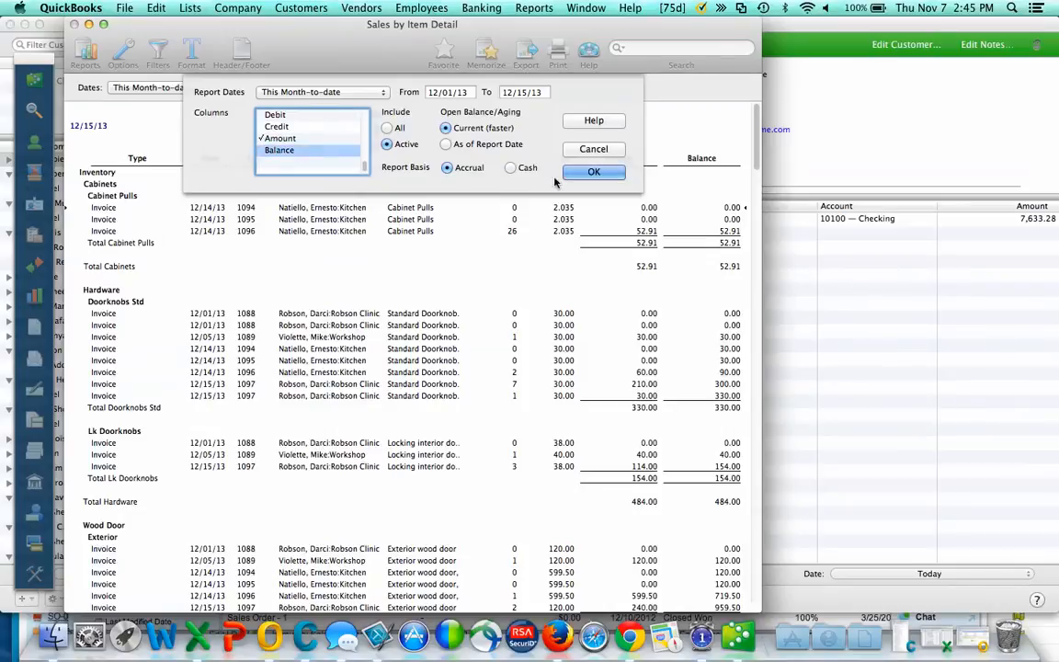
pyautogui.click(593, 172)
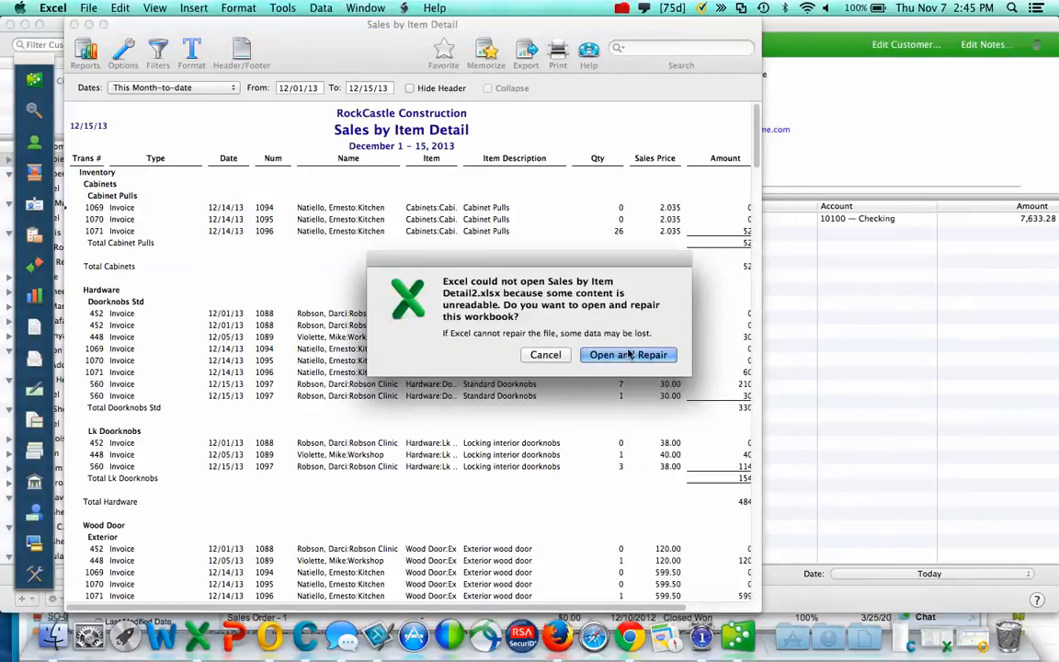
# - Open and repair Sales by Item Detail2.xlsx, saving the repair log
pyautogui.click(630, 354)
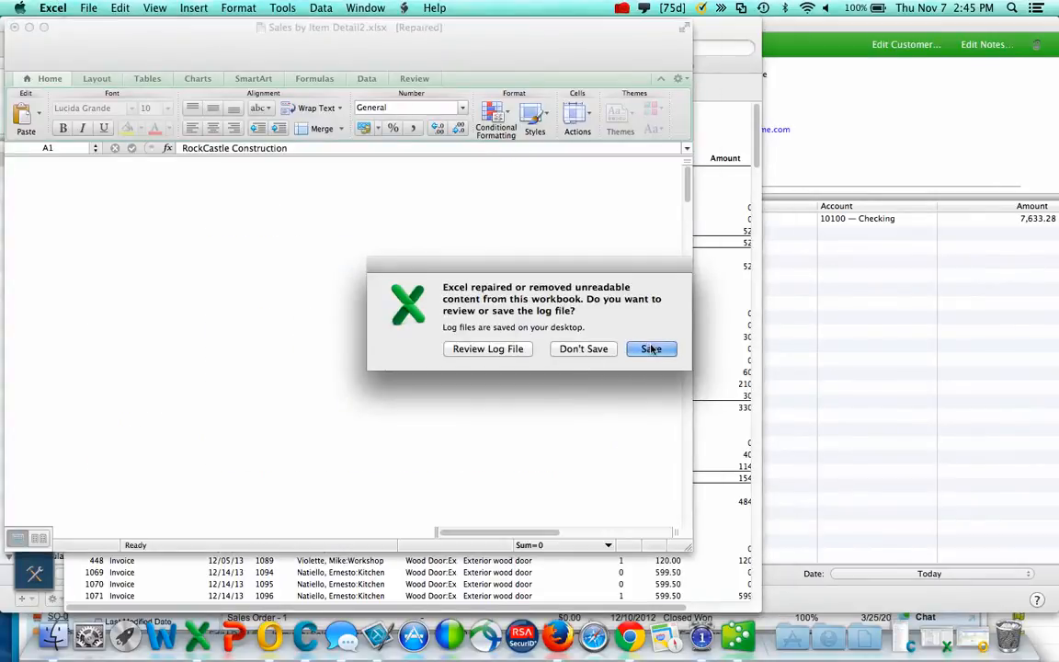
pyautogui.click(651, 349)
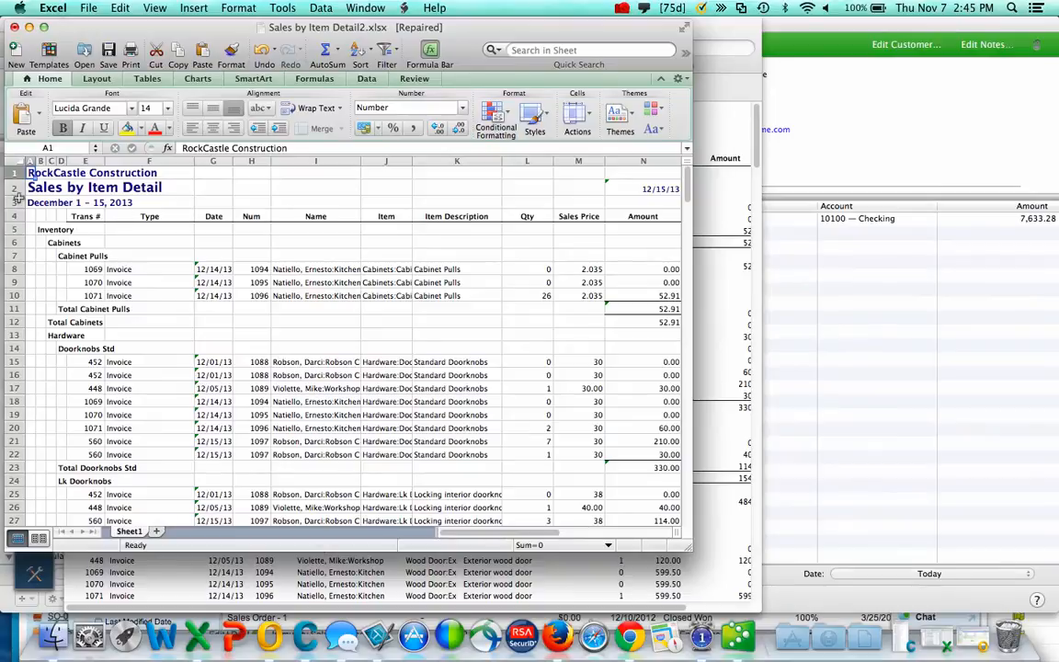
# - Delete title rows 1–3, empty columns A–D and category rows 2–4 so headings sit in row 1
pyautogui.moveTo(13, 201); pyautogui.dragTo(11, 174)
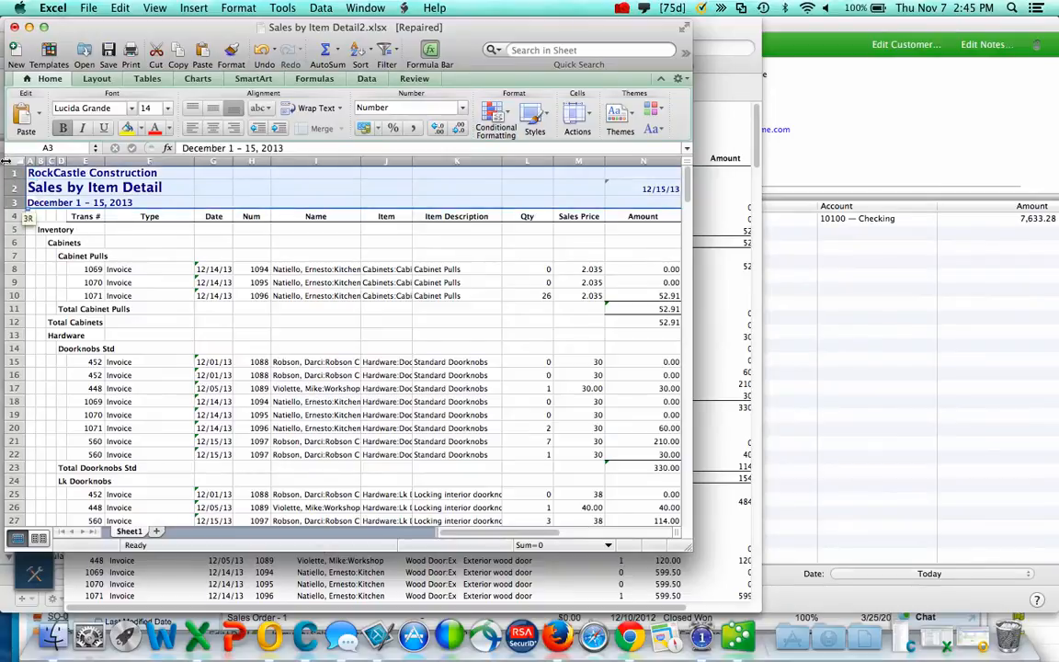
pyautogui.rightClick(13, 173)
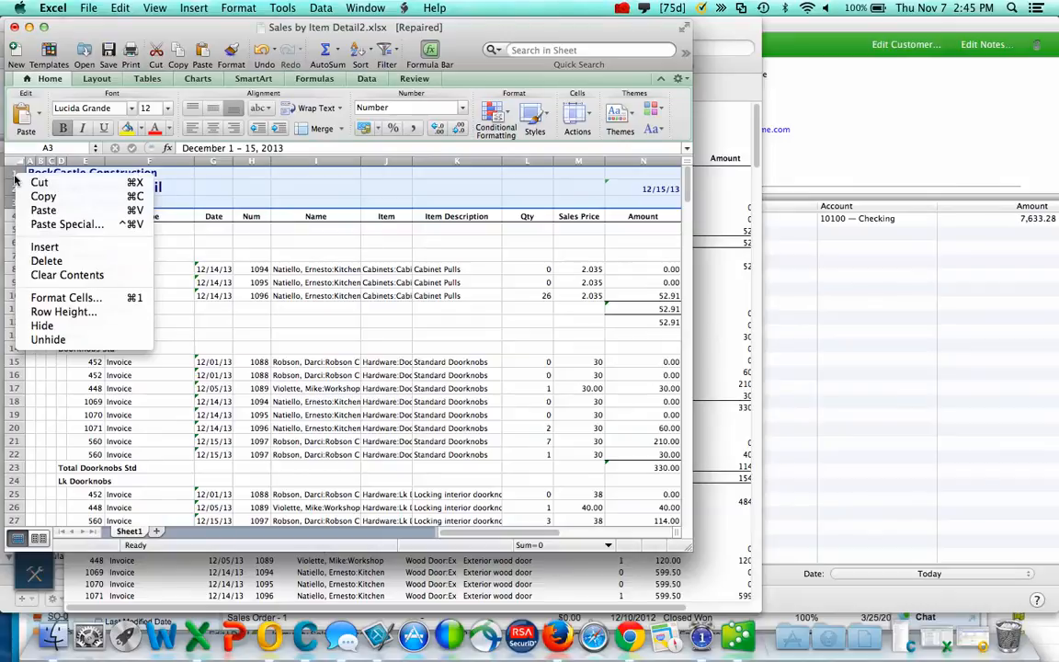
pyautogui.click(53, 263)
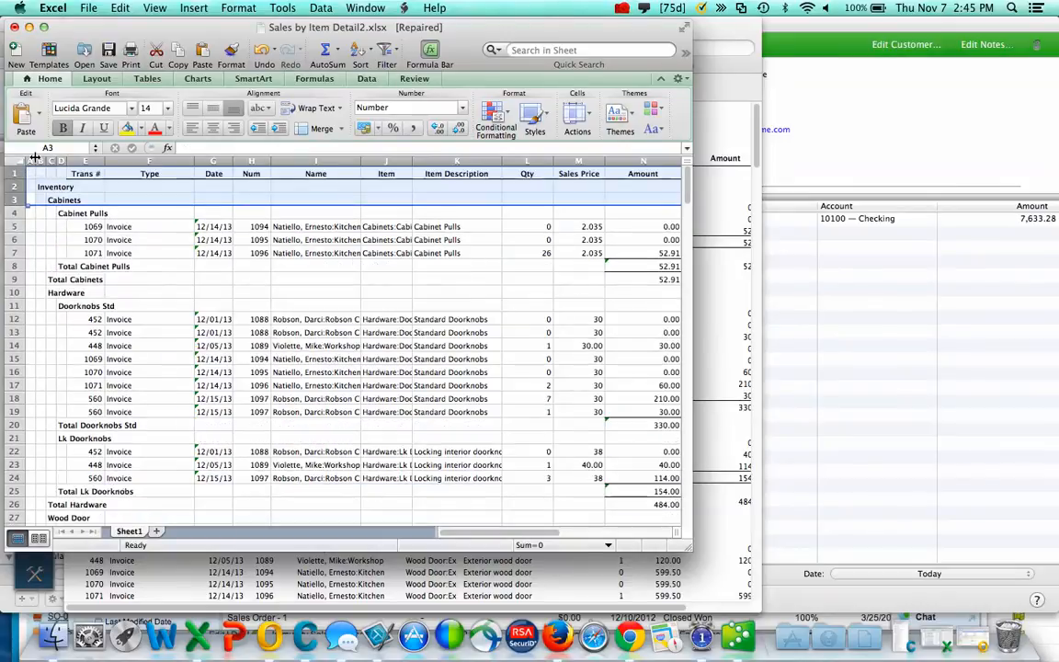
pyautogui.moveTo(28, 159); pyautogui.dragTo(60, 158)
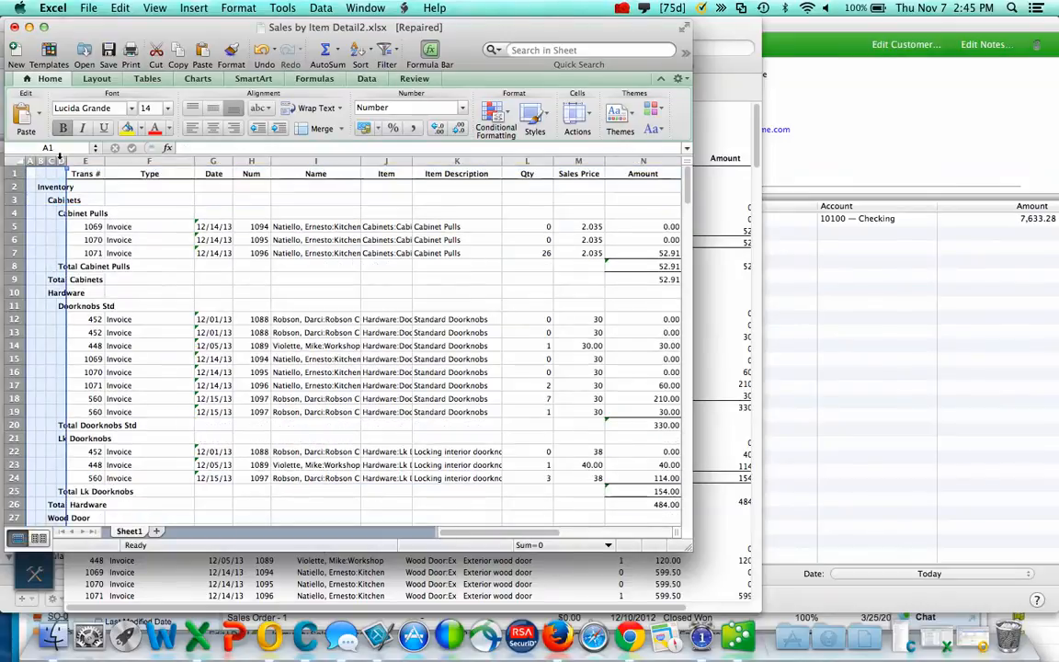
pyautogui.rightClick(60, 158)
pyautogui.click(92, 235)
pyautogui.moveTo(15, 186); pyautogui.dragTo(13, 210)
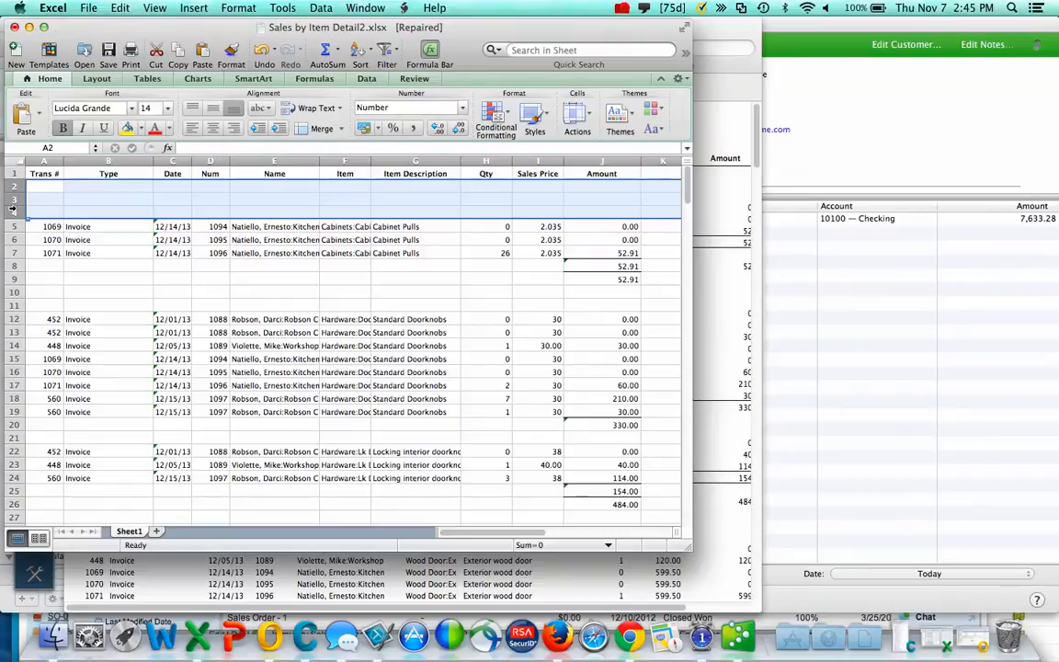
pyautogui.rightClick(13, 208)
pyautogui.click(48, 293)
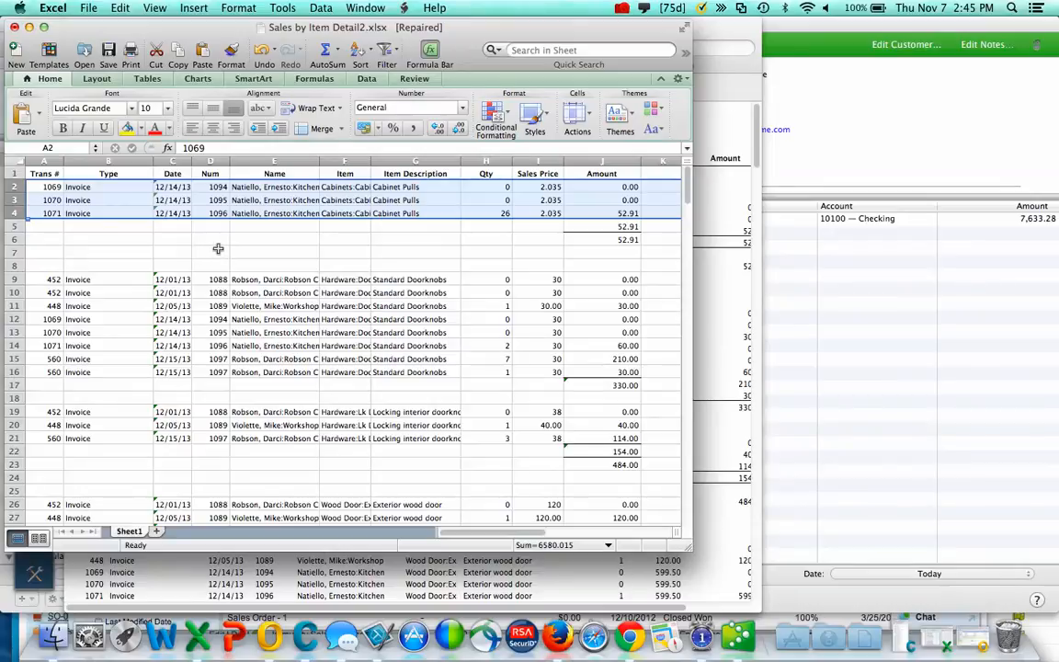
# - Select the report data from the Trans # to Amount headings, leaving out the grand totals
pyautogui.click(43, 159)
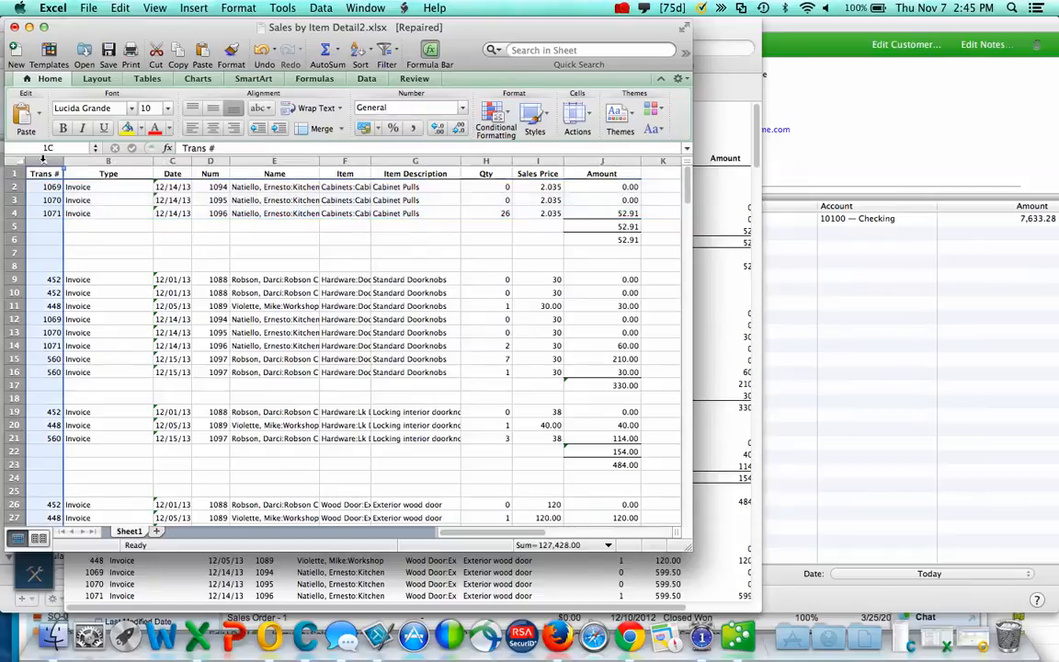
pyautogui.click(372, 58)
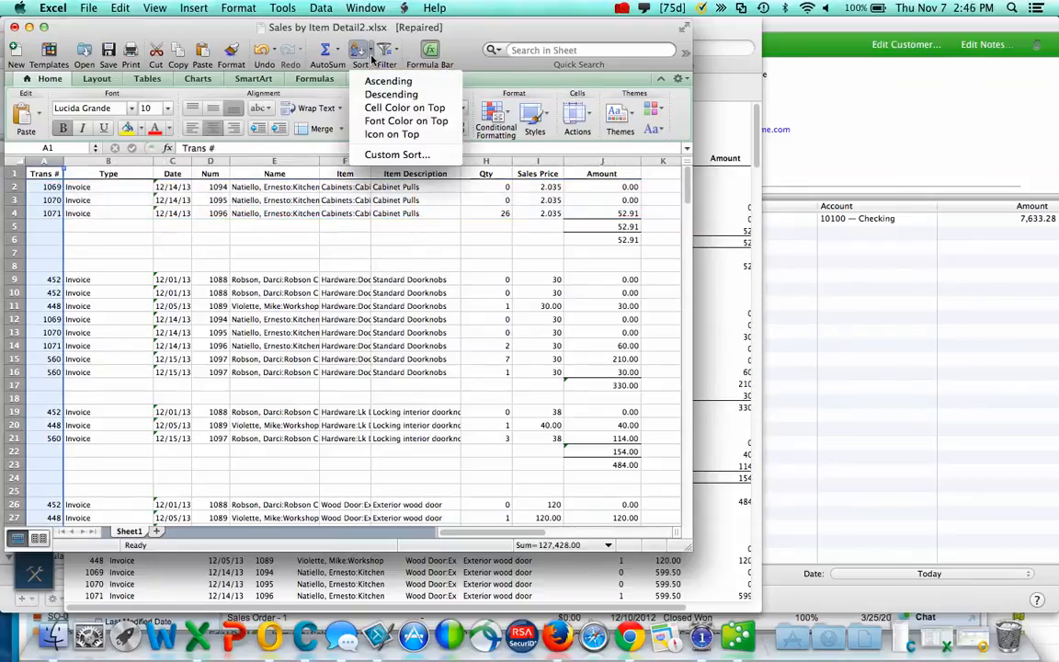
pyautogui.click(481, 41)
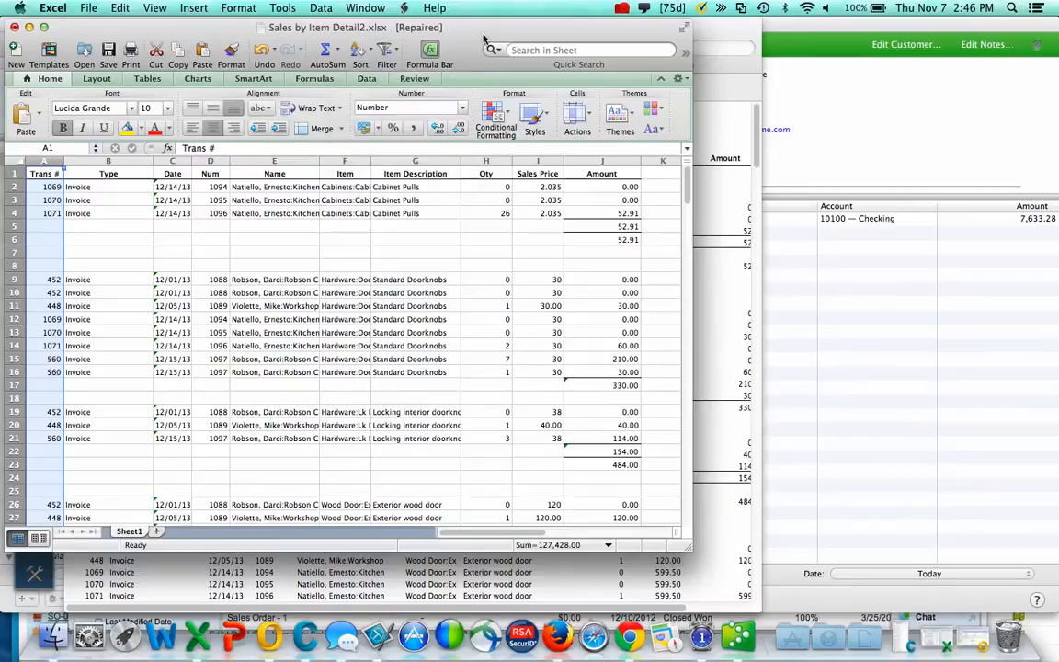
pyautogui.click(621, 8)
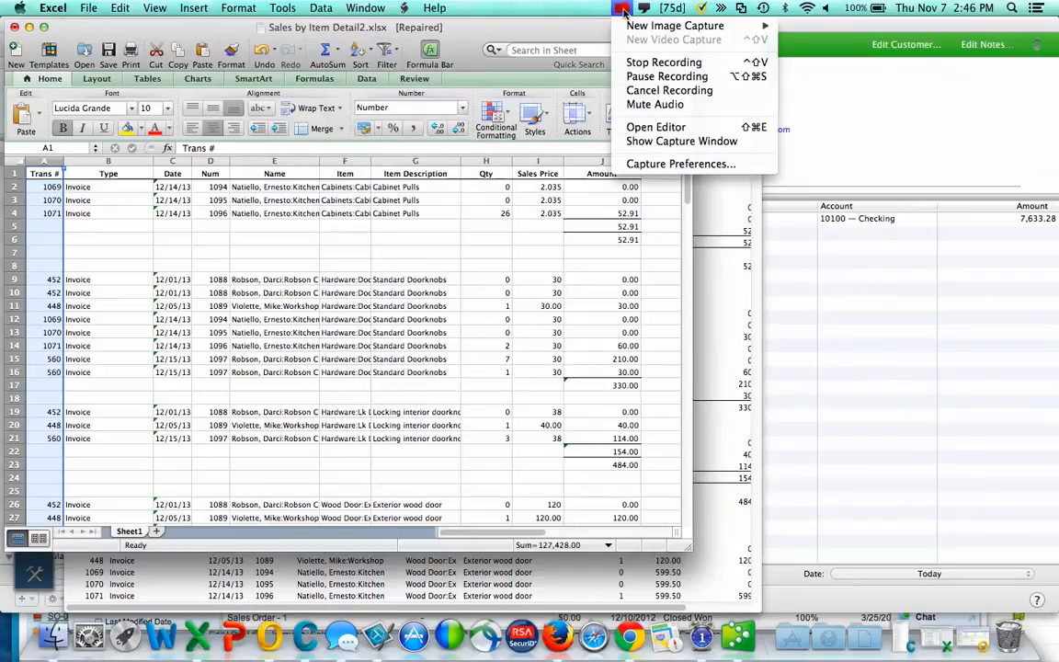
pyautogui.click(659, 77)
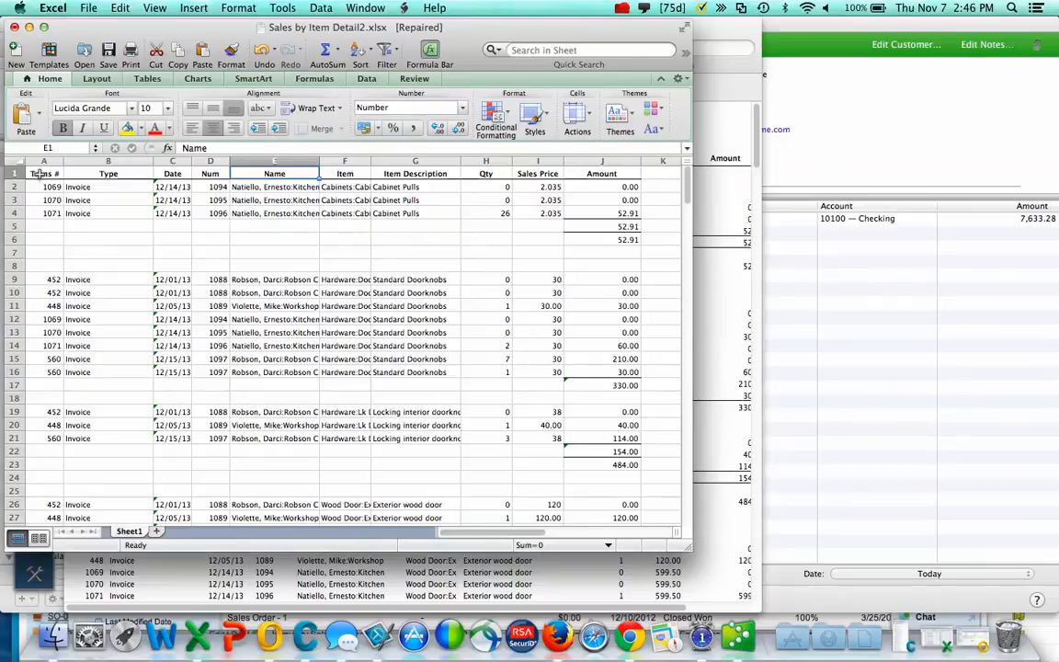
pyautogui.moveTo(37, 173); pyautogui.dragTo(632, 259)
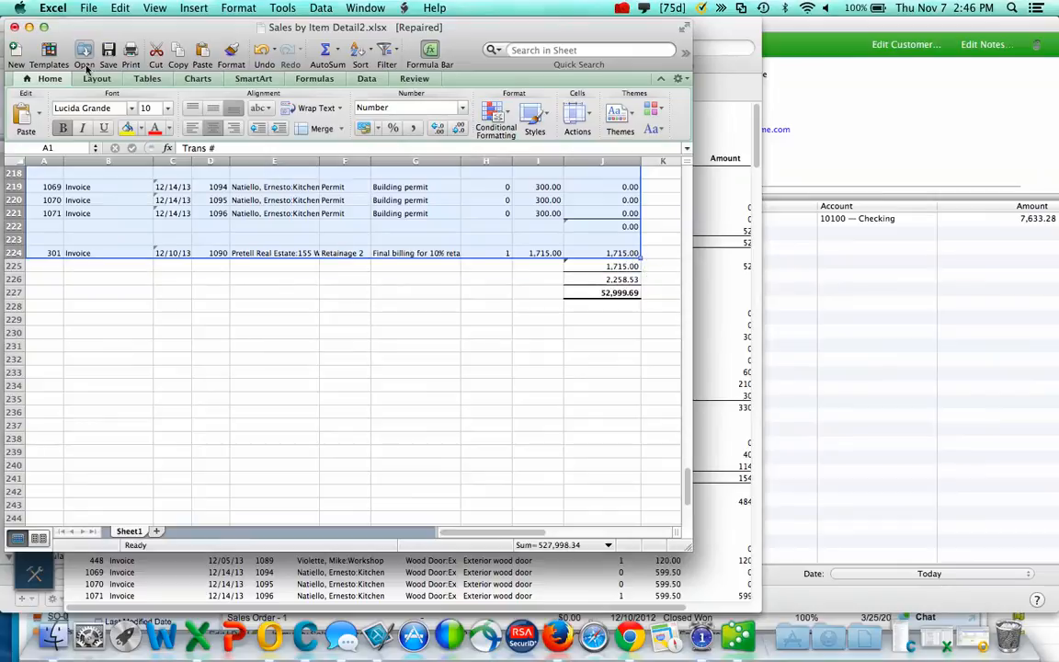
# - Convert the selected range into a table with headers and select grand-total rows 225–227
pyautogui.click(149, 79)
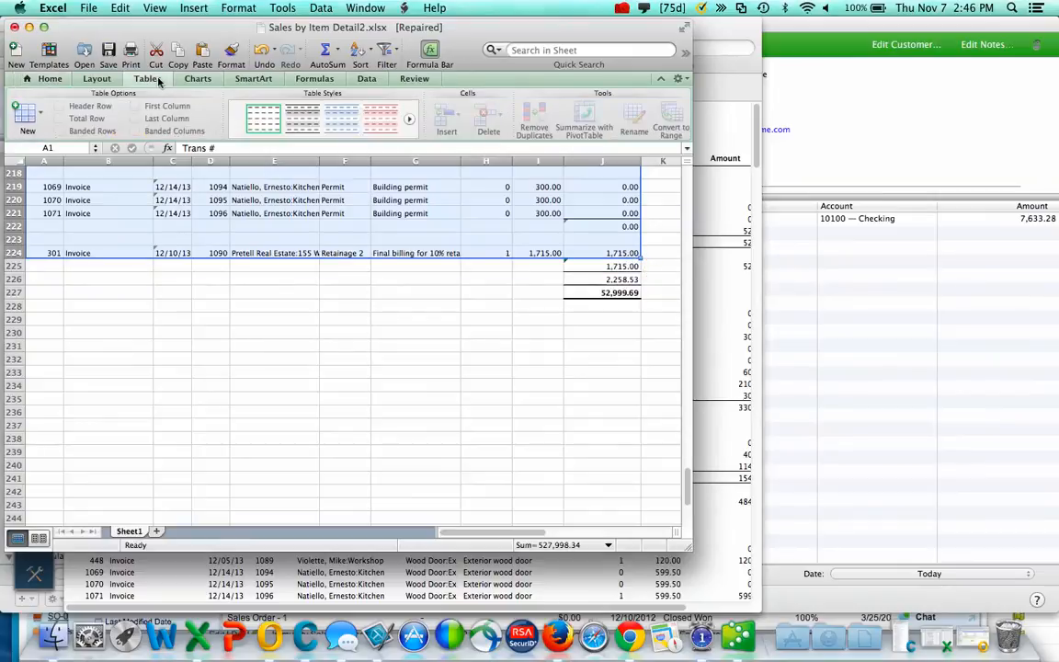
pyautogui.click(41, 112)
pyautogui.click(44, 118)
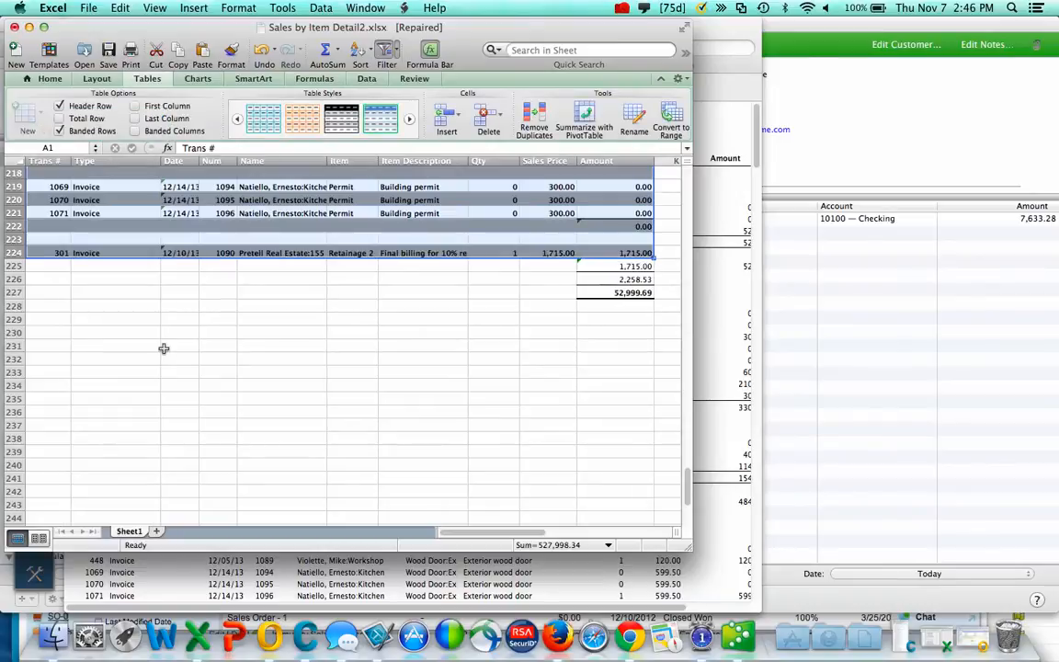
pyautogui.moveTo(13, 265); pyautogui.dragTo(12, 292)
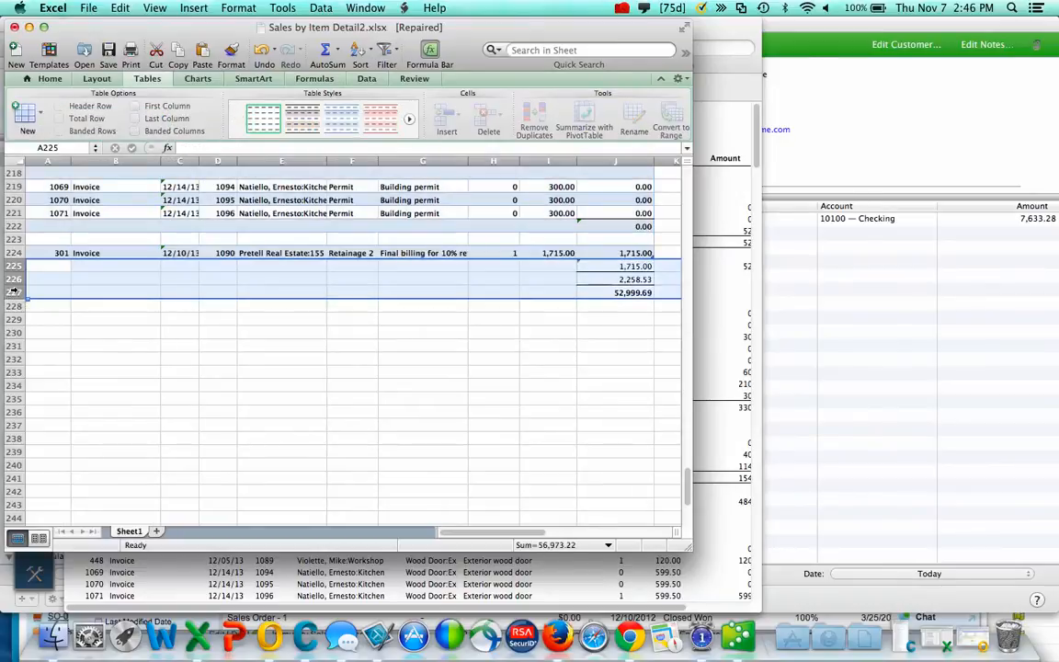
pyautogui.rightClick(11, 279)
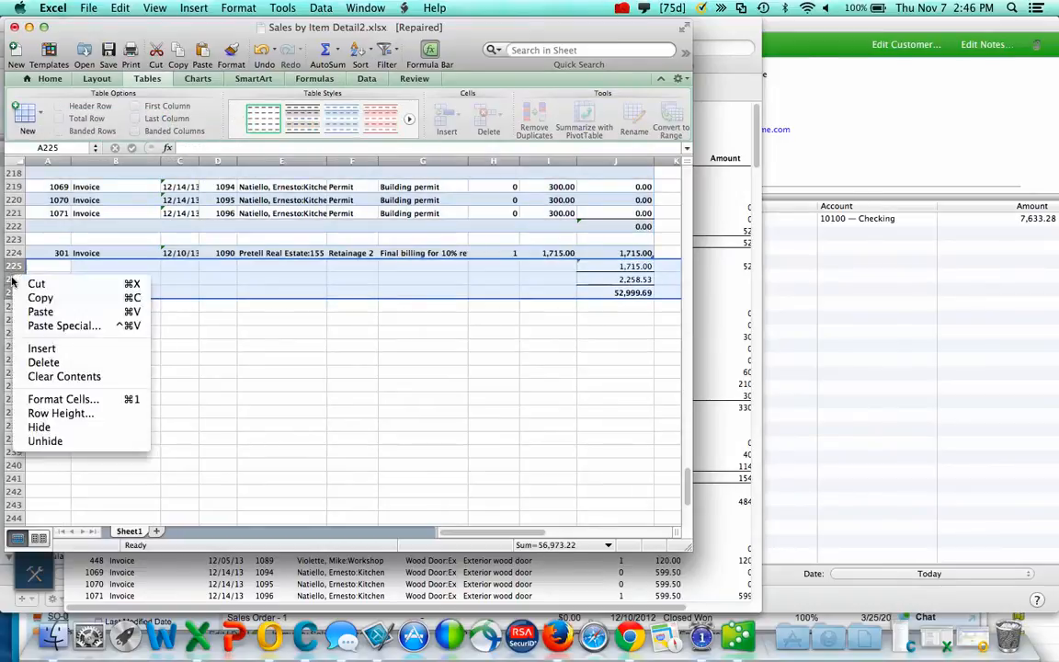
# - Delete grand-total rows 225–227 and filter Trans # to show only blank rows
pyautogui.click(43, 362)
pyautogui.scroll(20, 239, 338)
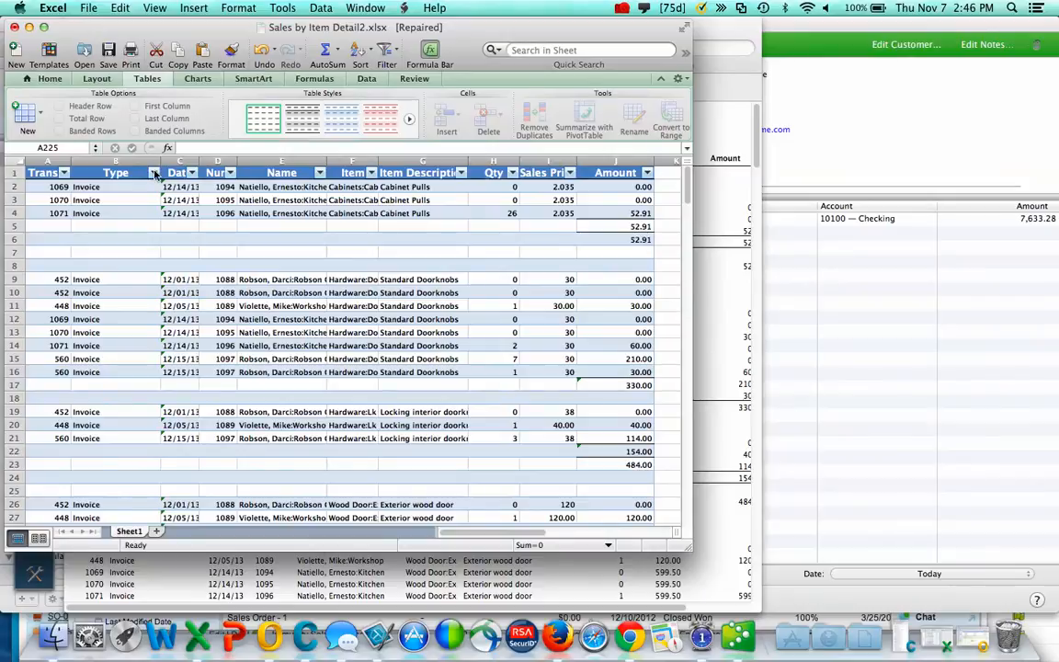
pyautogui.click(63, 173)
pyautogui.scroll(-3, 138, 332)
pyautogui.scroll(5, 138, 333)
pyautogui.click(103, 328)
pyautogui.scroll(-5, 138, 358)
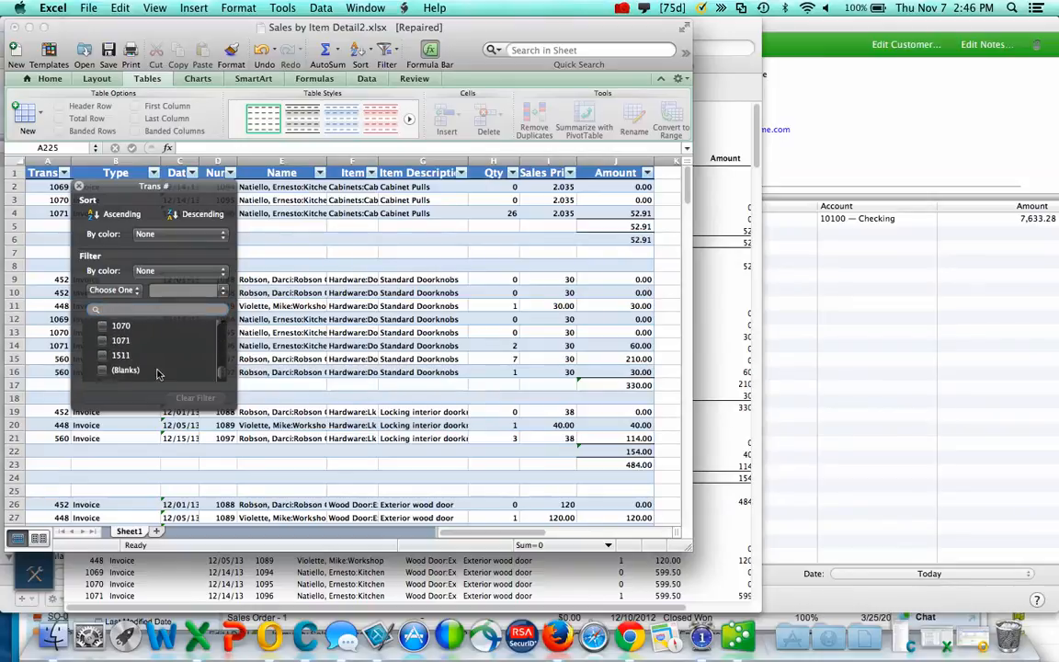
pyautogui.click(102, 375)
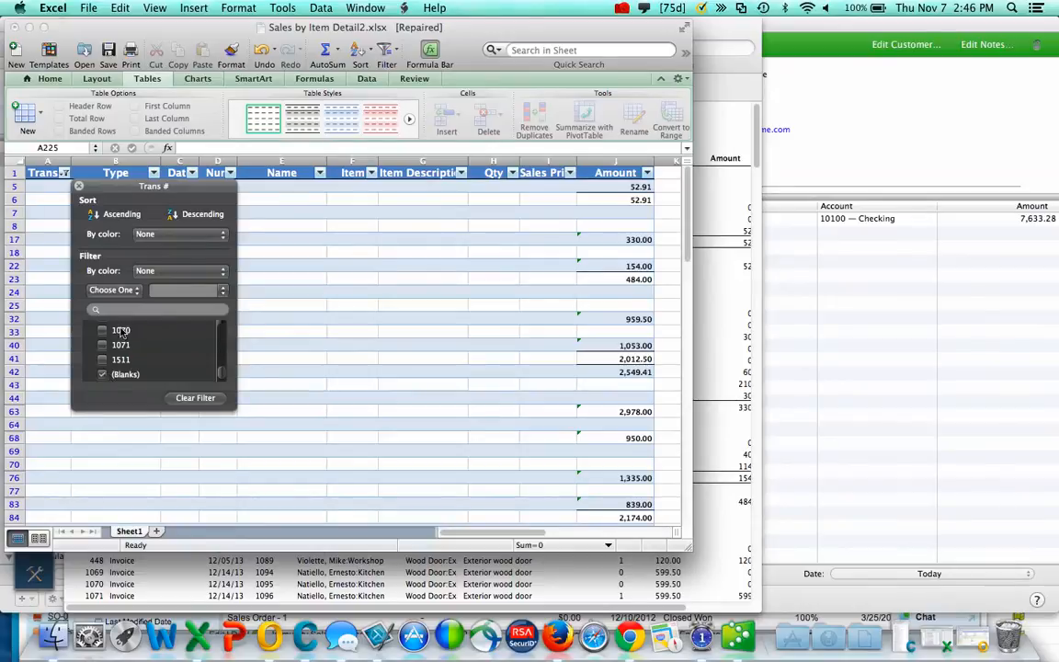
pyautogui.click(80, 188)
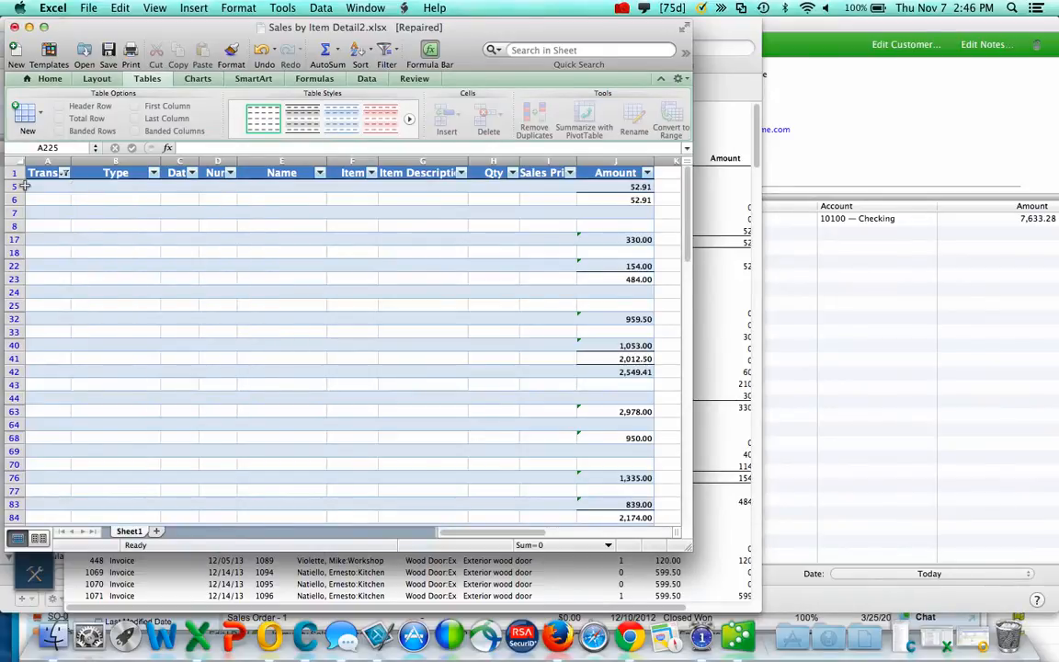
# - Delete all filtered rows with a blank Trans # and enlarge the Excel window
pyautogui.moveTo(14, 187); pyautogui.dragTo(16, 372)
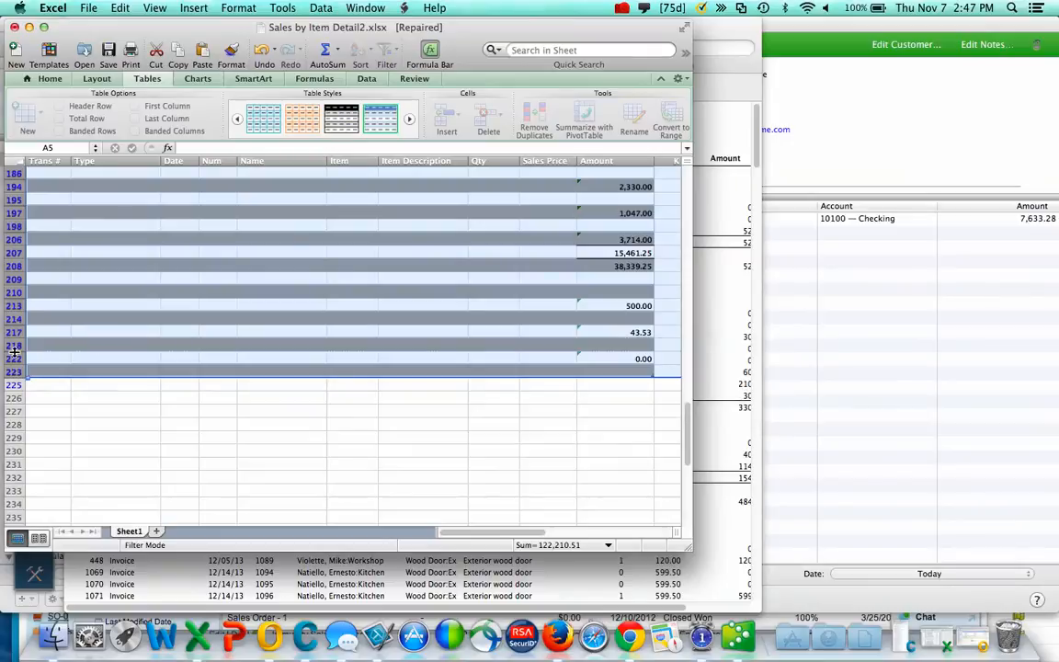
pyautogui.rightClick(15, 352)
pyautogui.click(54, 440)
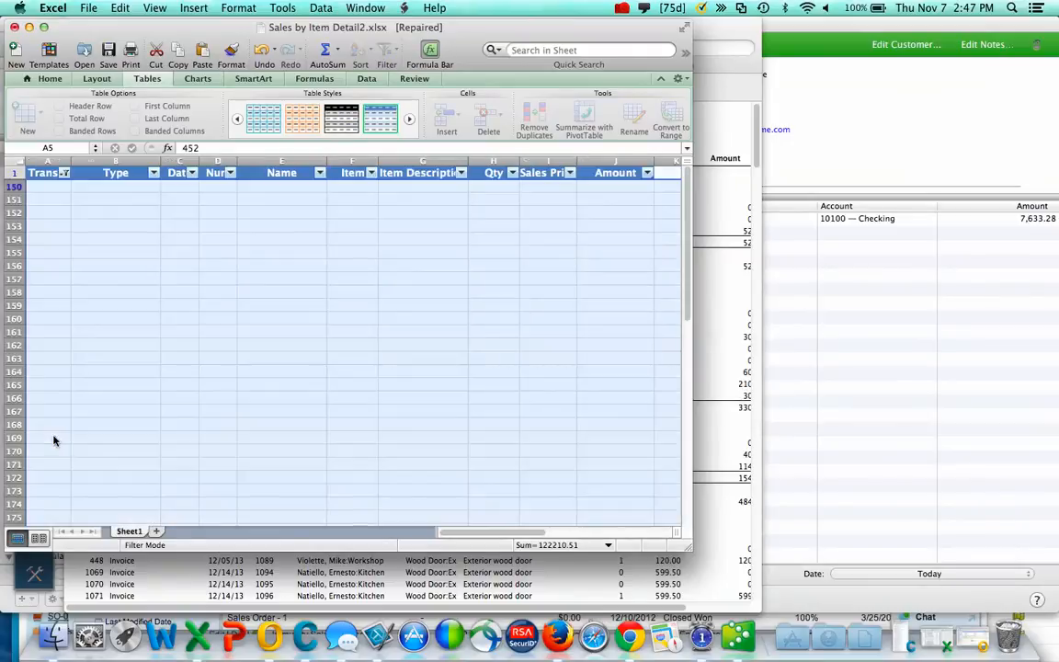
pyautogui.moveTo(689, 545); pyautogui.dragTo(910, 607)
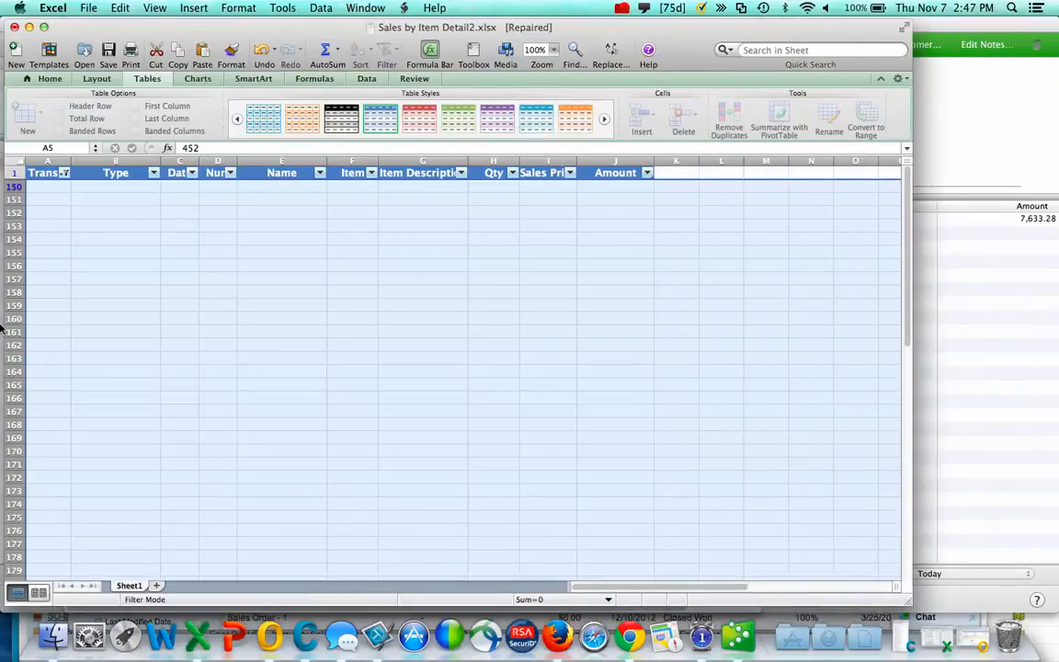
# - Clear the Trans # filter and autofit the Item and Item Description column widths
pyautogui.click(64, 173)
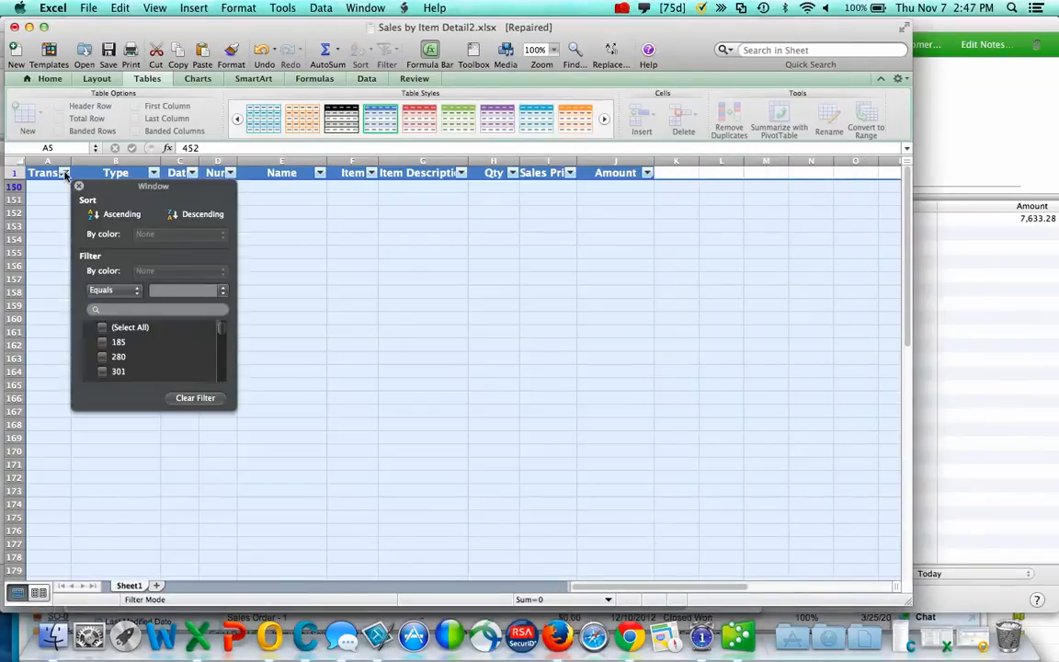
pyautogui.click(188, 399)
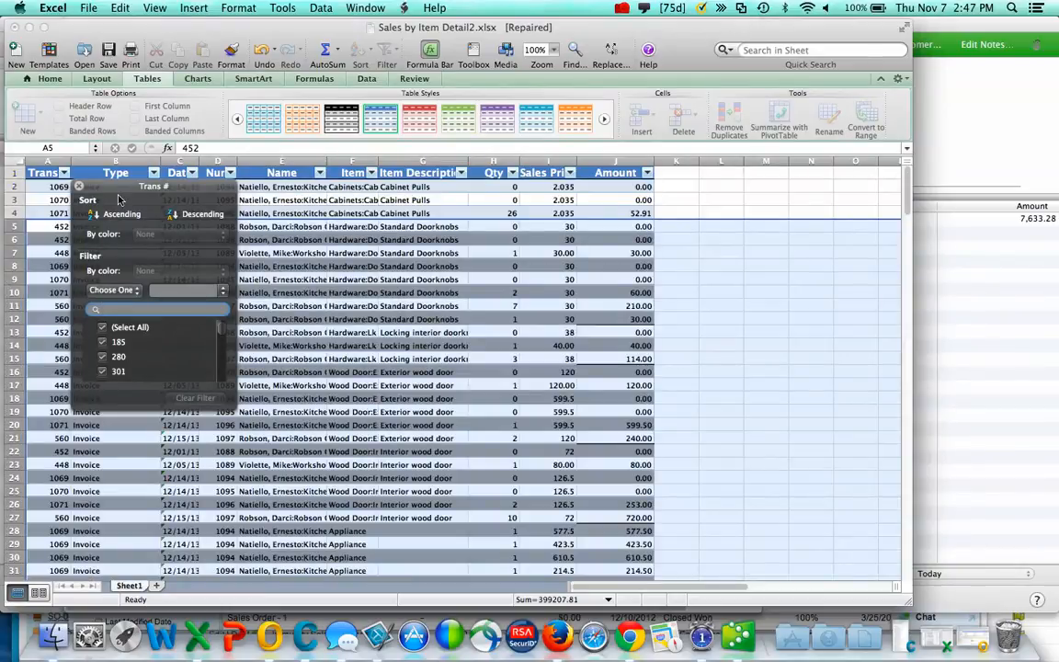
pyautogui.click(79, 186)
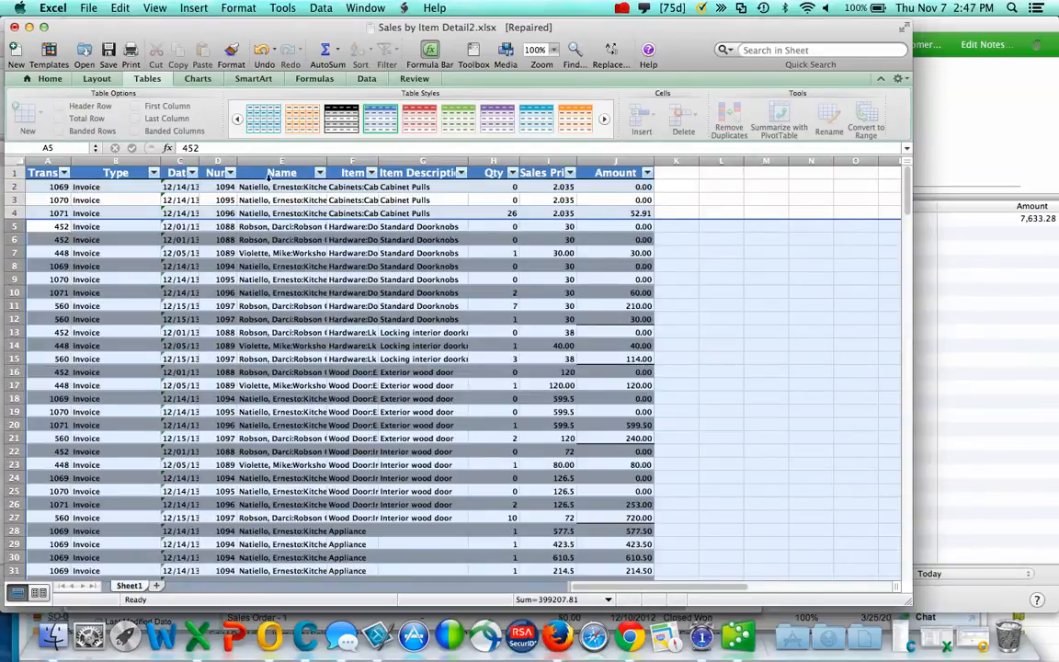
pyautogui.doubleClick(377, 161)
pyautogui.doubleClick(530, 160)
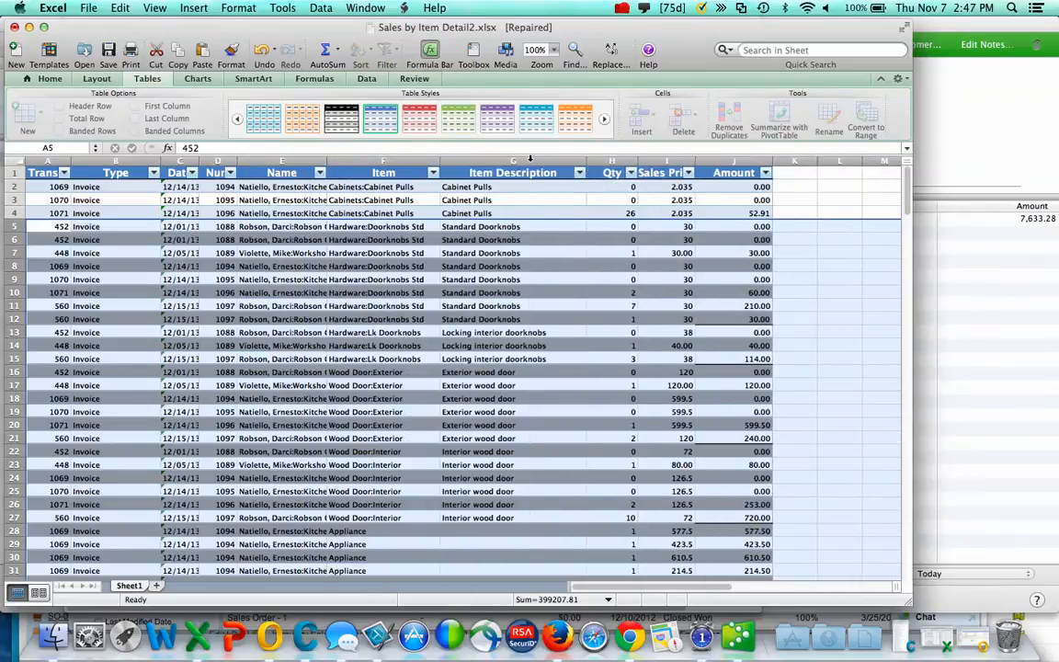
pyautogui.click(621, 9)
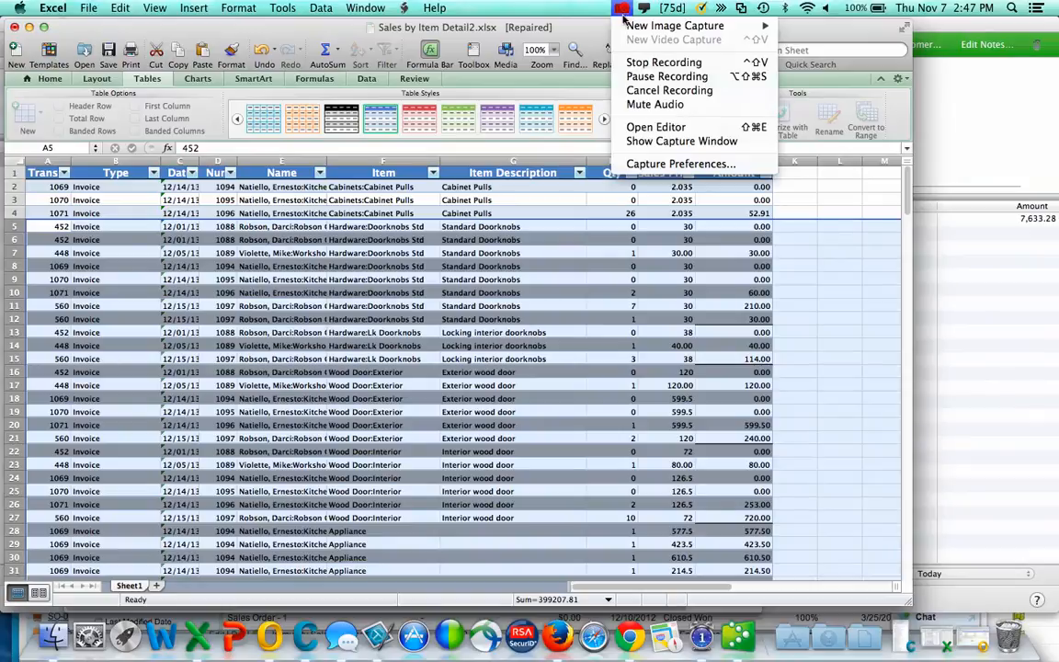
pyautogui.click(666, 76)
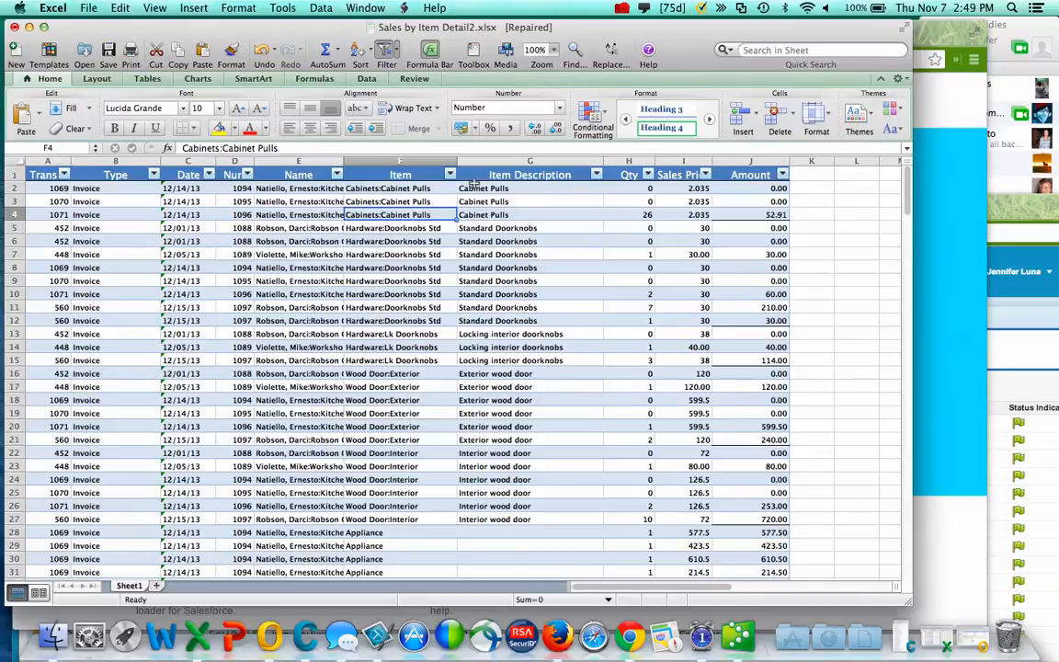
# - Autofit columns I and A and rename heading A1 to 'Transaction Number'
pyautogui.doubleClick(708, 160)
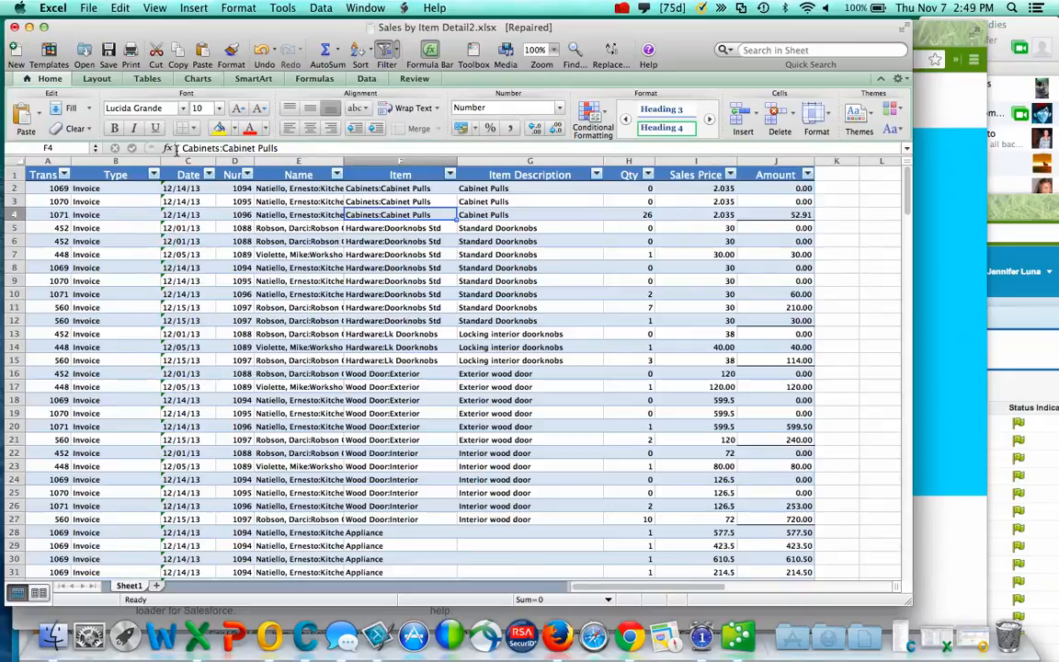
pyautogui.doubleClick(71, 161)
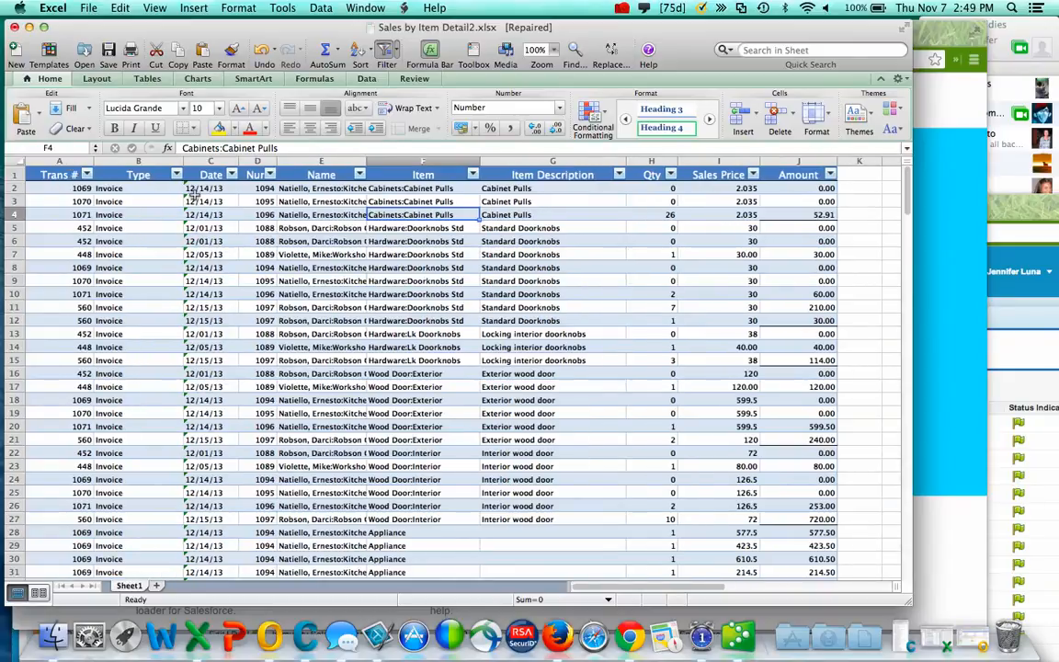
pyautogui.click(52, 173)
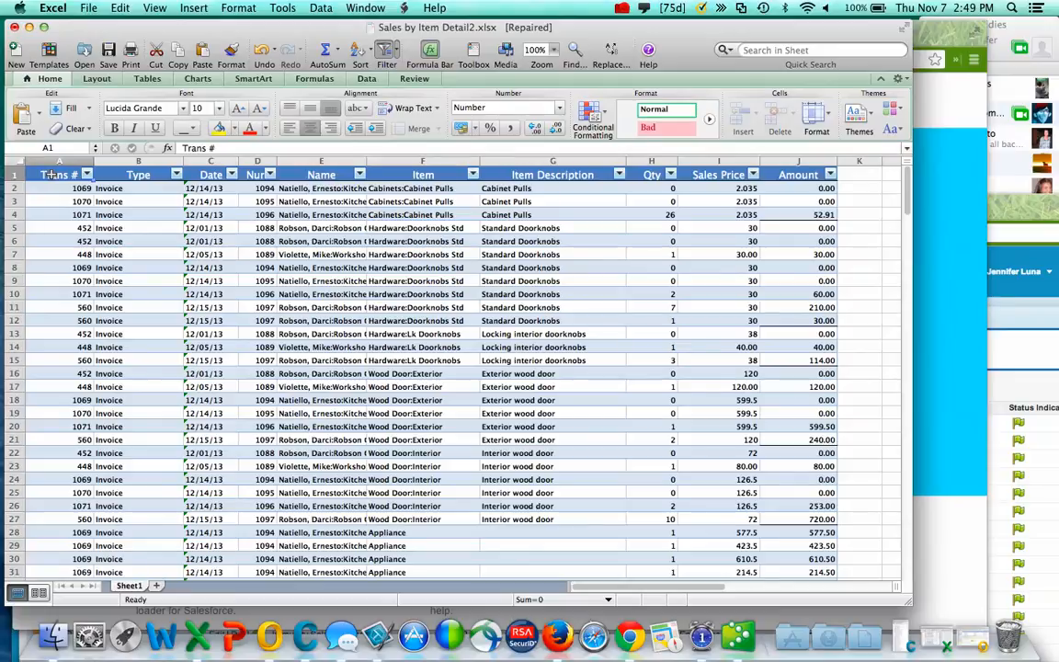
pyautogui.write('Transa')
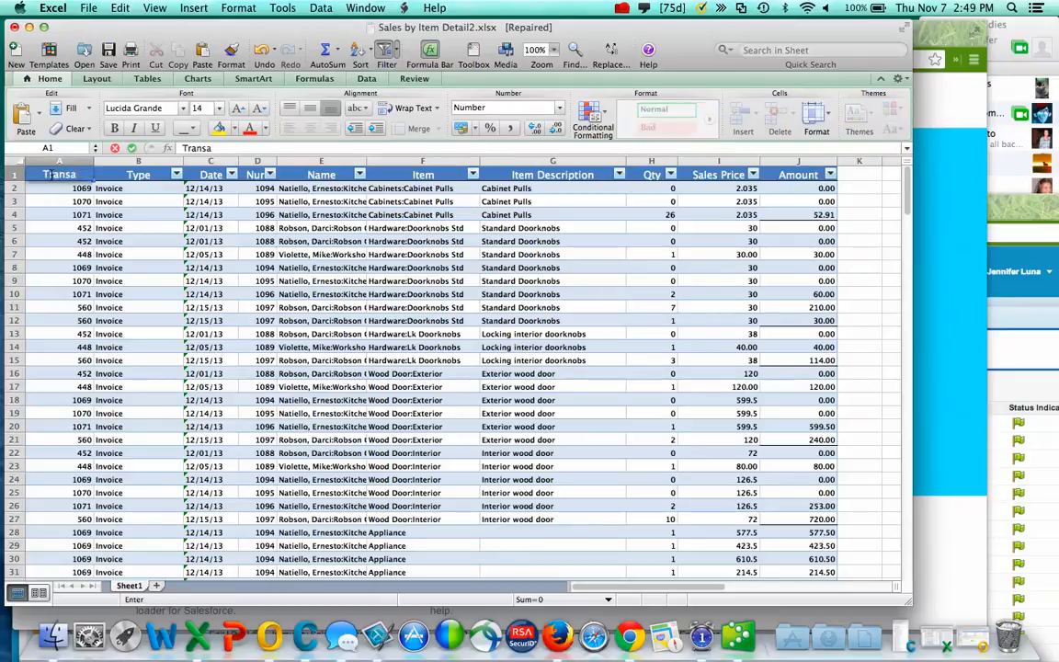
pyautogui.write('ction Numer')
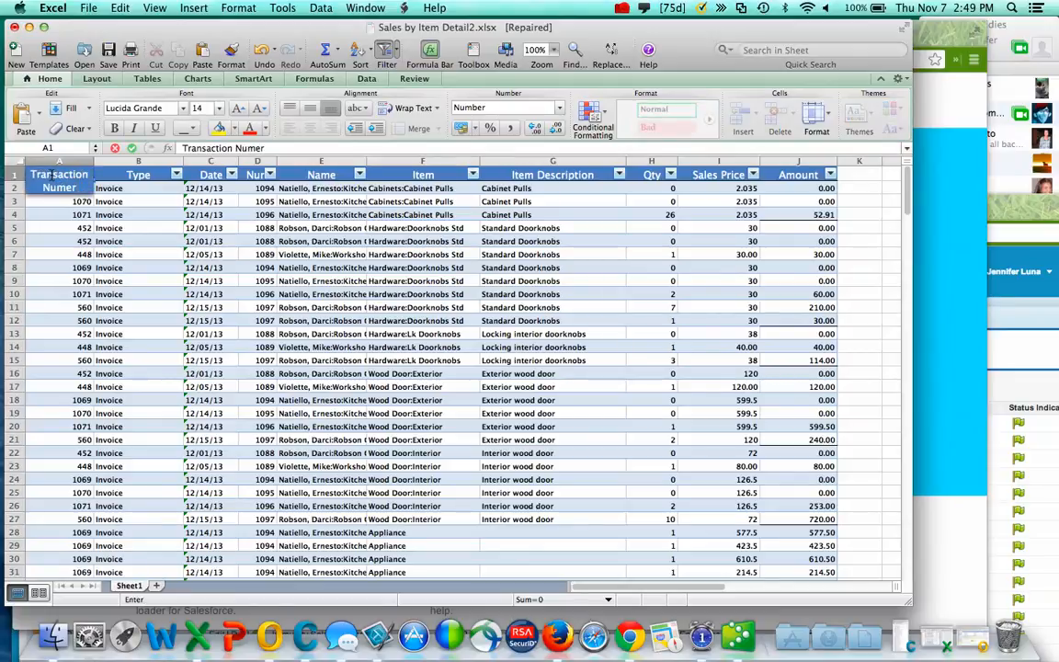
pyautogui.press('BackSpace')
pyautogui.press('BackSpace')
pyautogui.write('ber')
pyautogui.press('Return')
pyautogui.moveTo(94, 161); pyautogui.dragTo(95, 161)
pyautogui.doubleClick(95, 161)
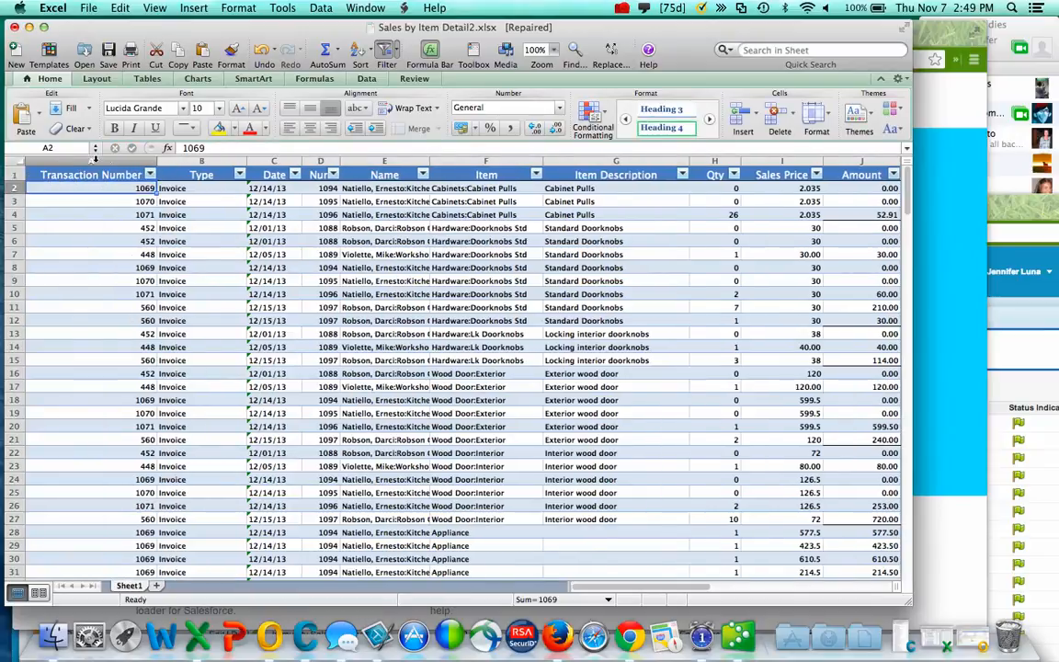
# - Rename heading B1 to 'Transaction Type'
pyautogui.click(198, 174)
pyautogui.write('Tra')
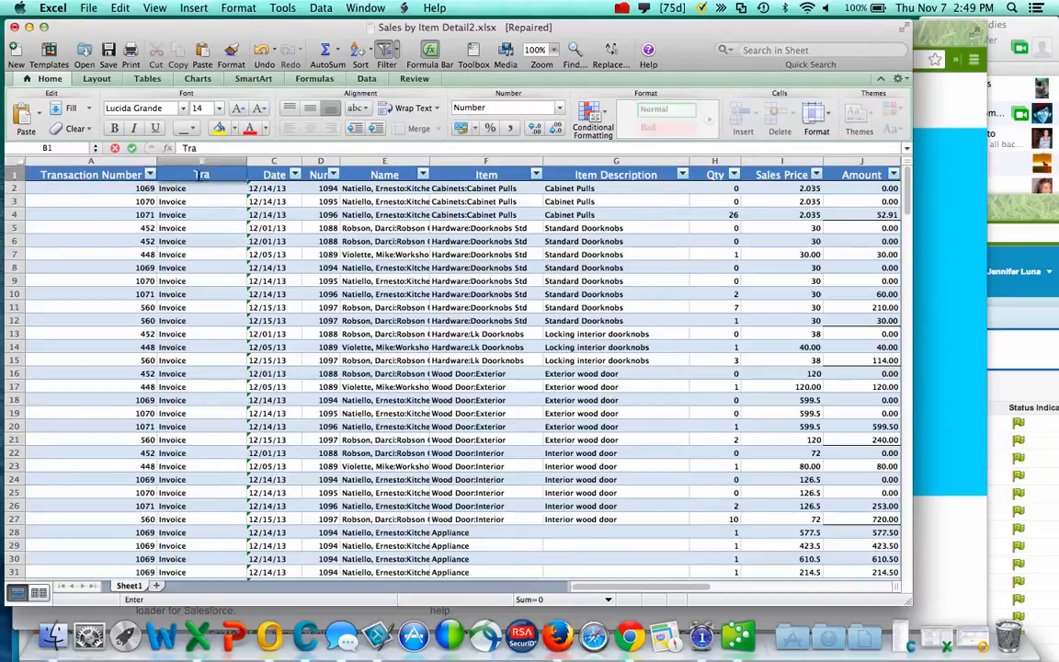
pyautogui.write('nsaction Type')
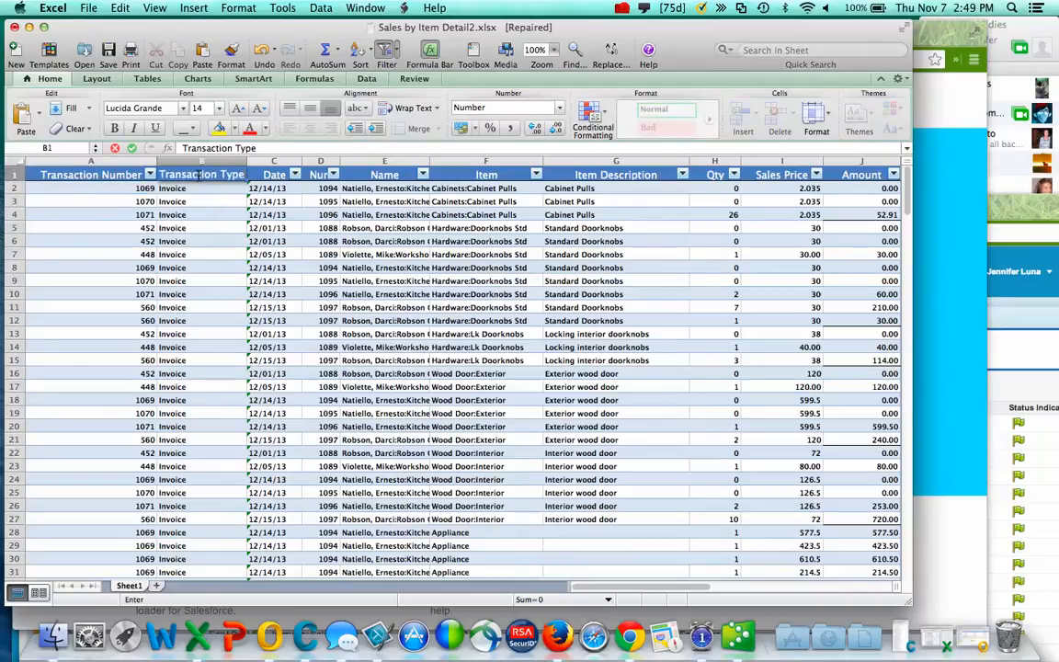
pyautogui.press('Tab')
pyautogui.press('Tab')
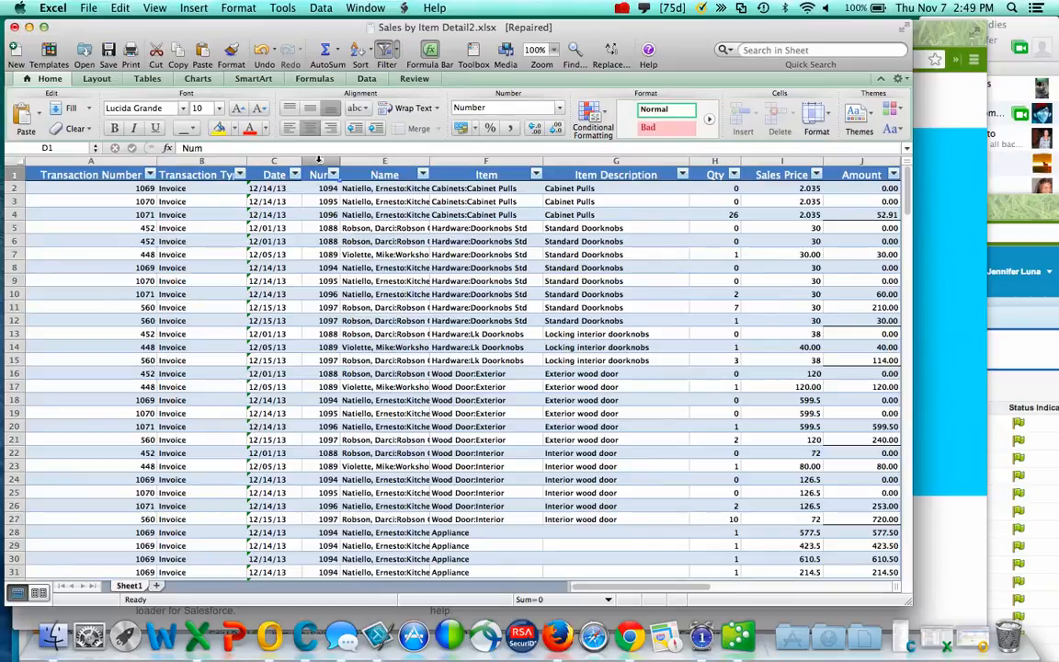
# - Delete the Num column (column D) from the Excel table
pyautogui.rightClick(319, 159)
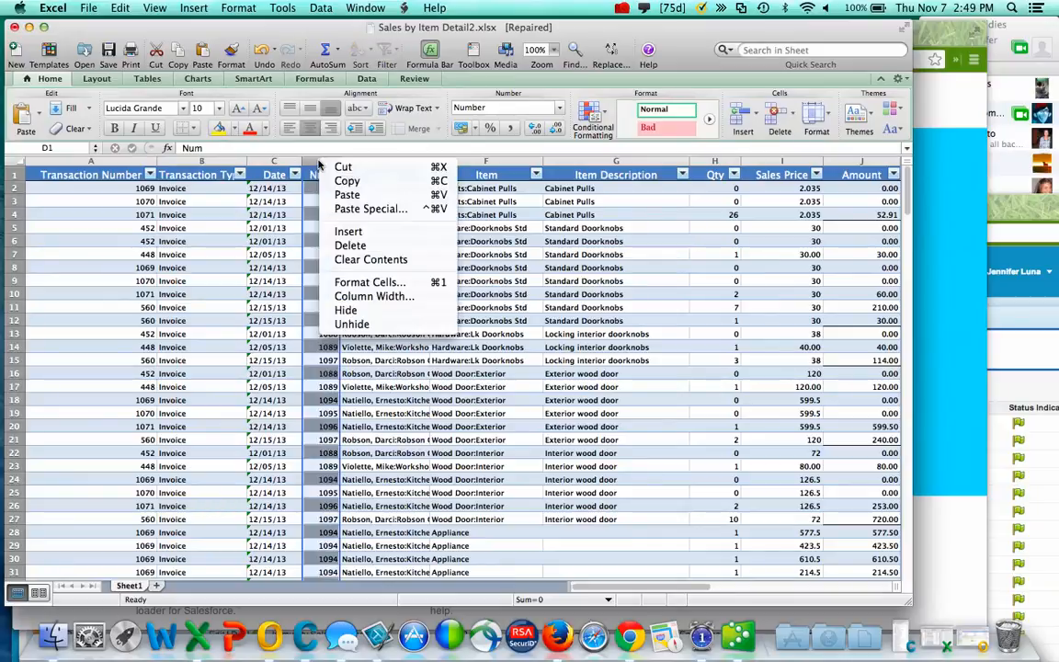
pyautogui.click(350, 246)
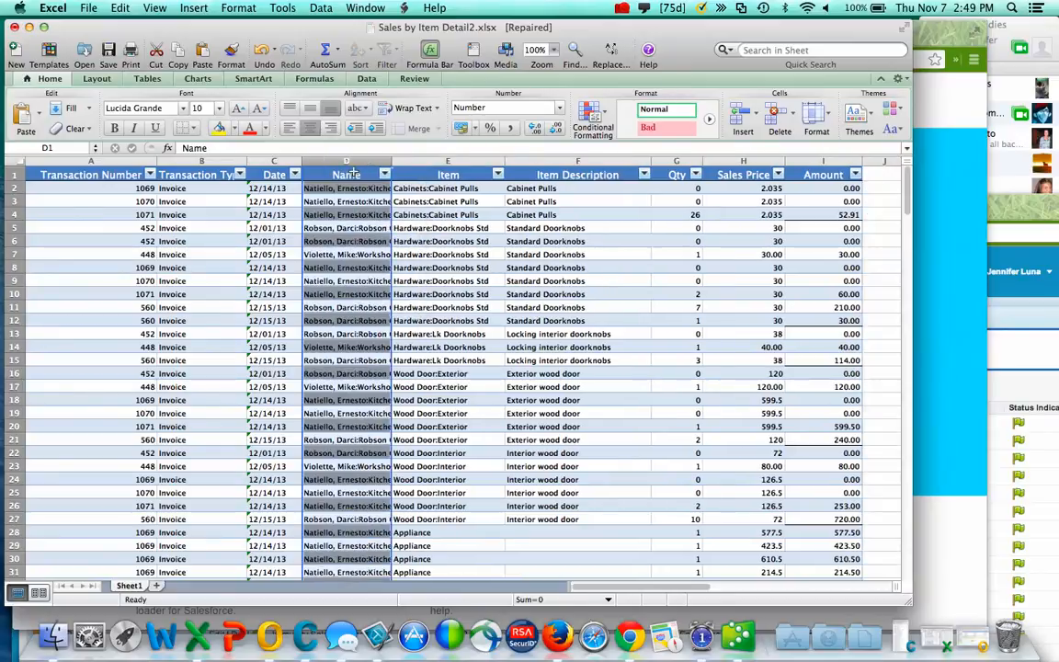
pyautogui.click(339, 176)
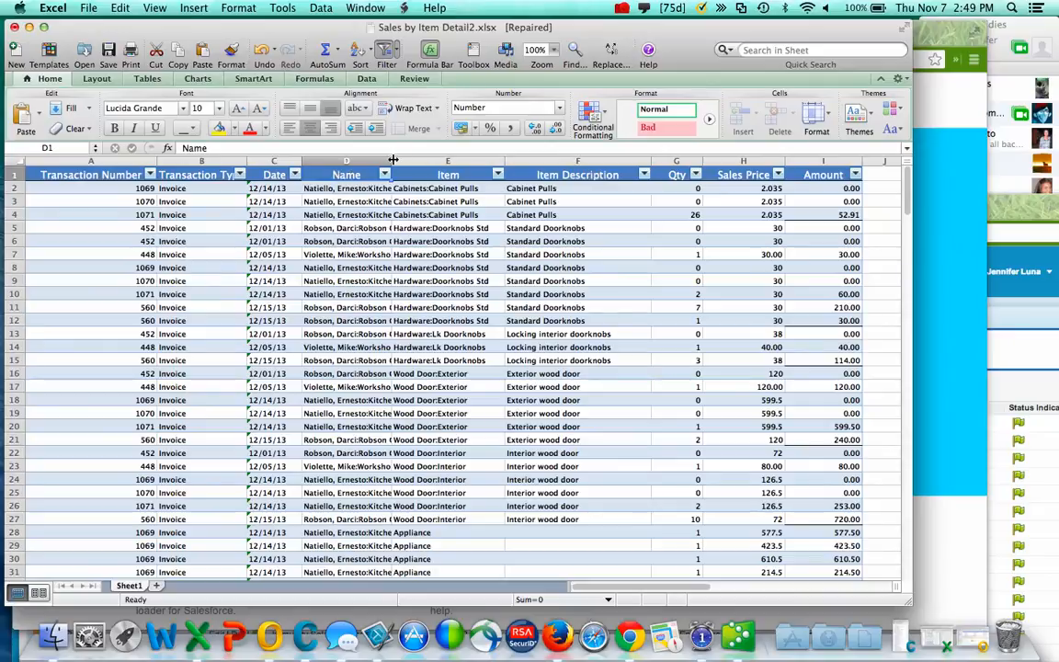
# - Rename headers E1–G1 to Product Name, Line Description and Quantity
pyautogui.click(432, 173)
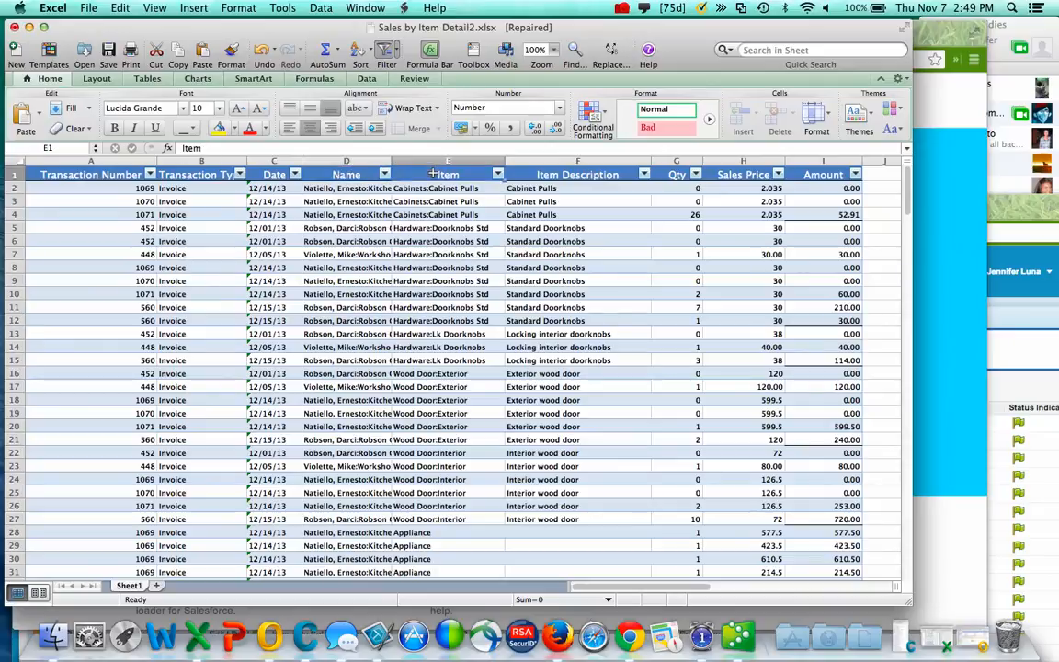
pyautogui.write('P')
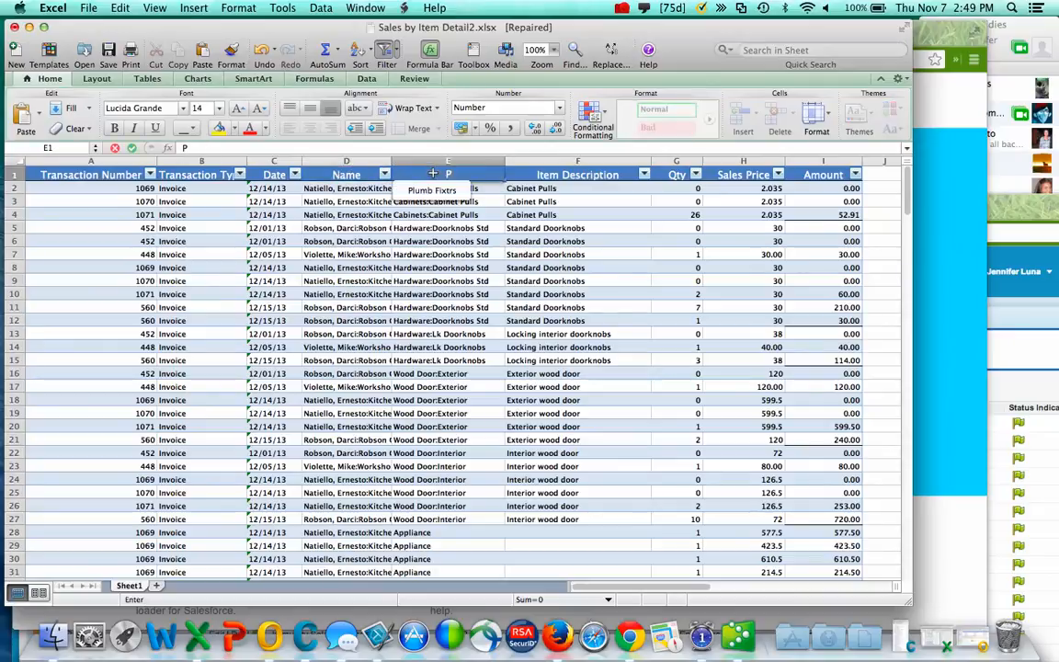
pyautogui.write('roduct')
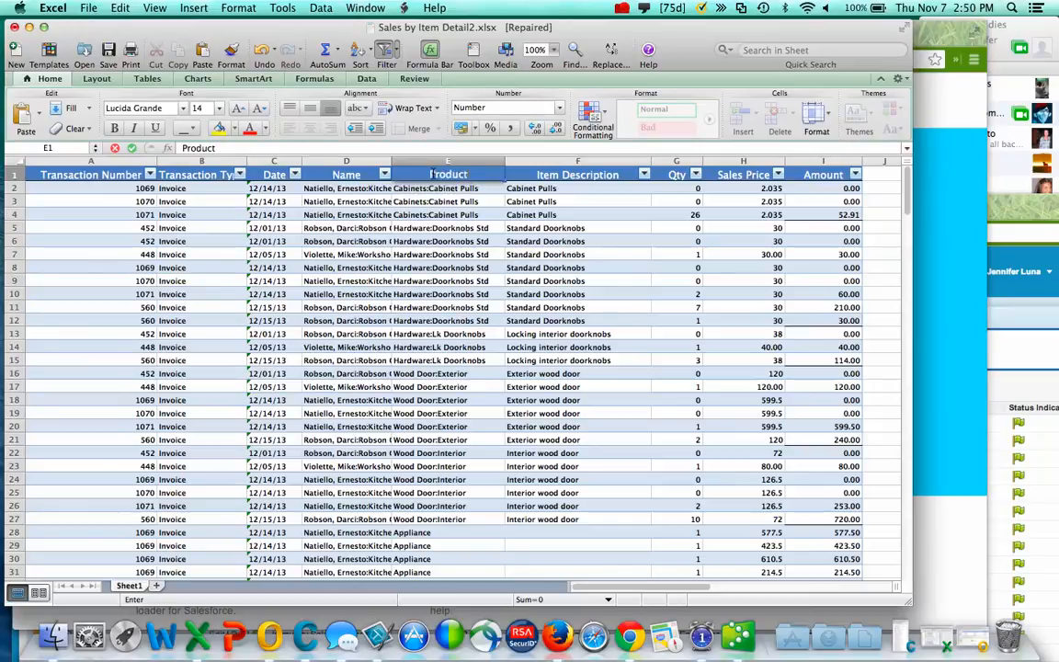
pyautogui.write(' Name')
pyautogui.press('Tab')
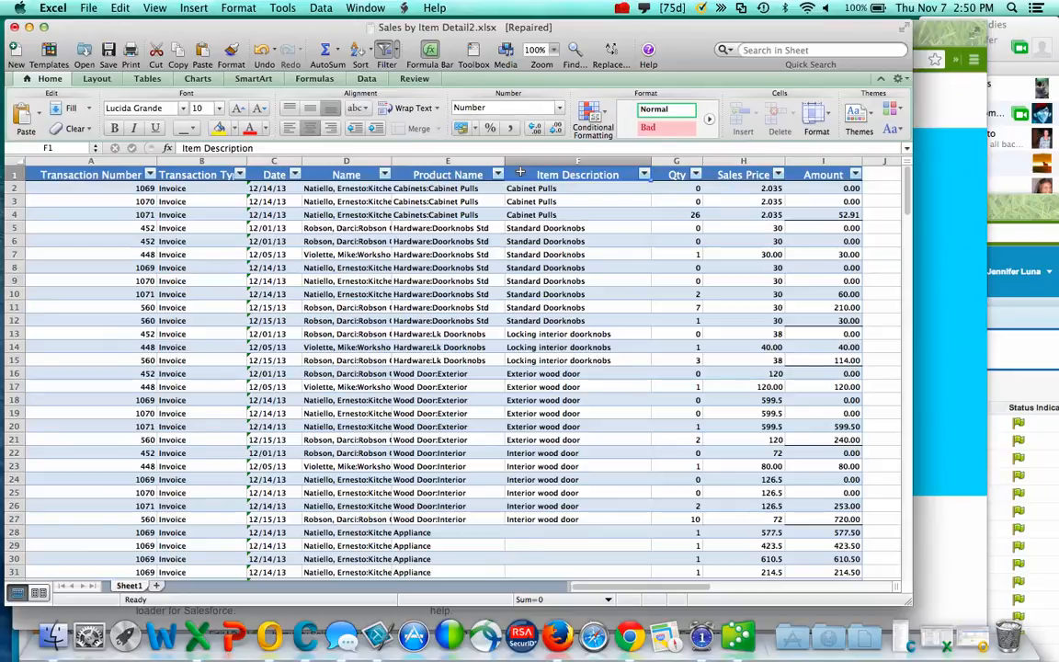
pyautogui.write('Line De')
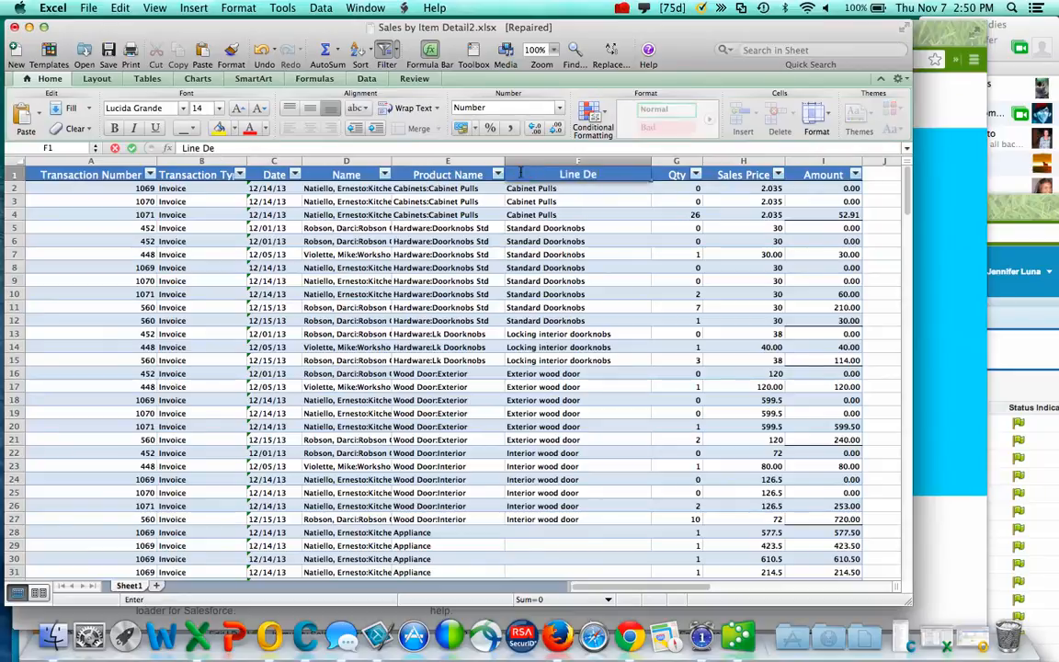
pyautogui.write('scription')
pyautogui.press('Tab')
pyautogui.write('Qu')
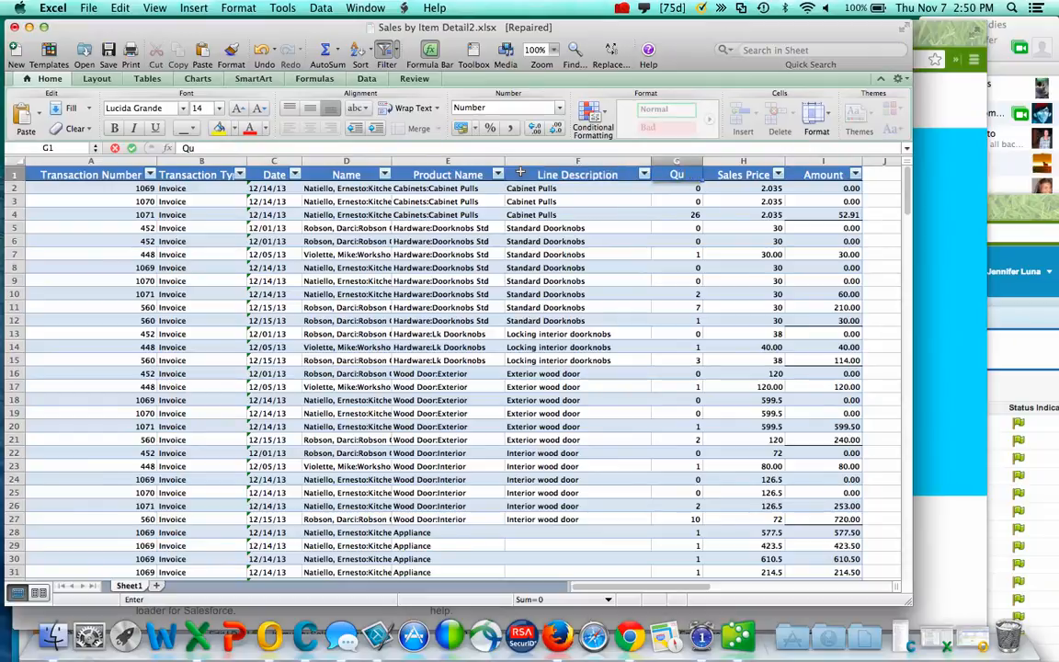
pyautogui.write('antity')
pyautogui.press('Tab')
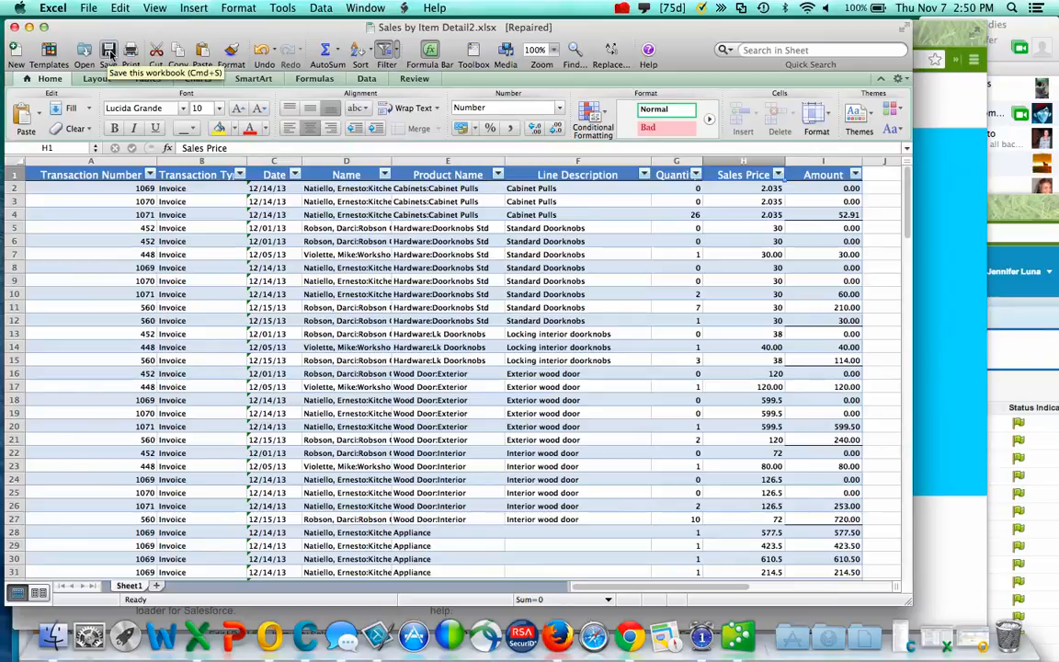
# - Save the workbook to the Desktop as Comma Separated Values, named Sales by Item Detail_2013_1107.csv
pyautogui.click(90, 8)
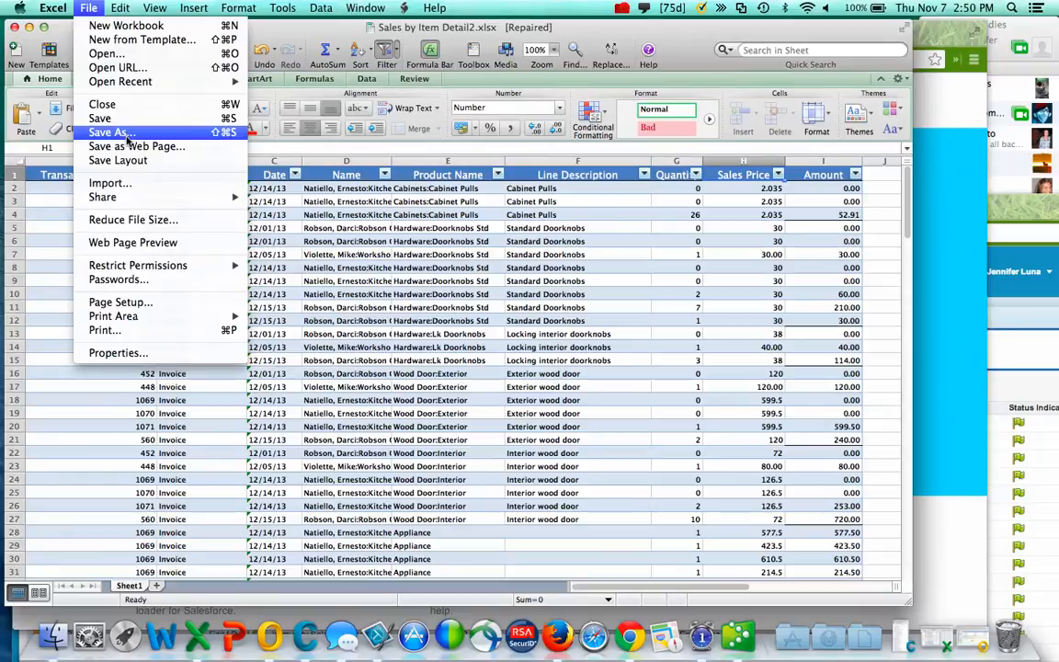
pyautogui.click(111, 133)
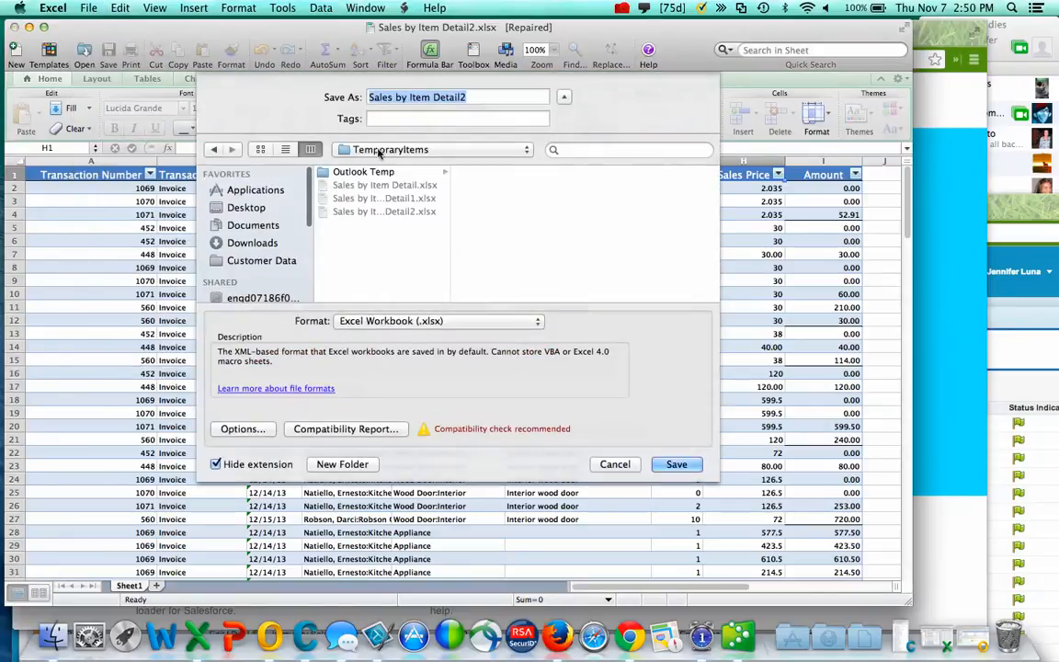
pyautogui.click(409, 320)
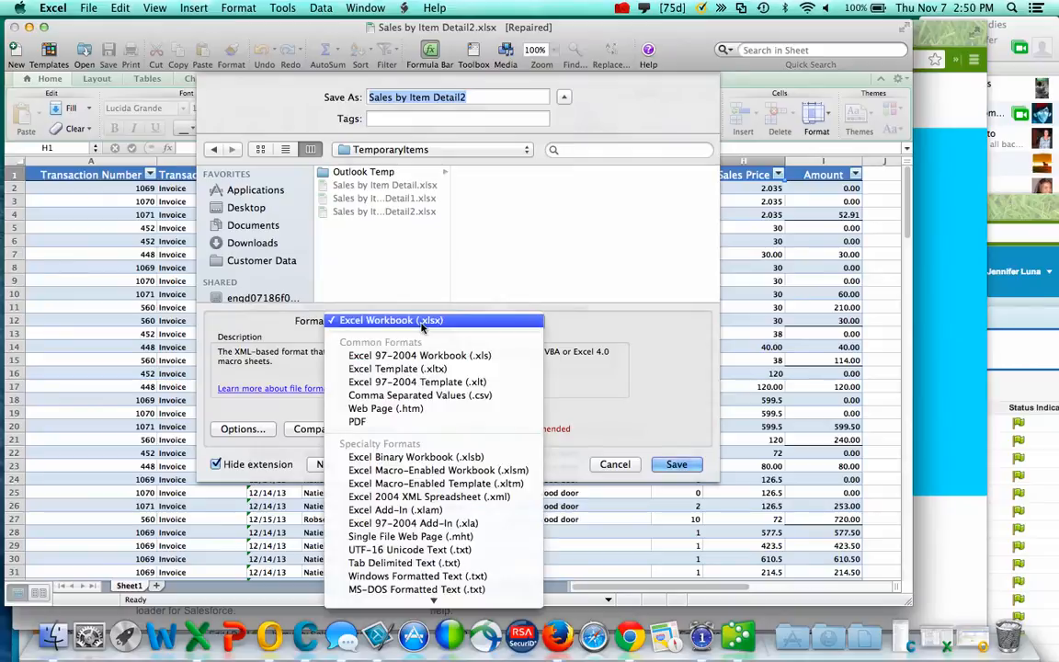
pyautogui.click(425, 395)
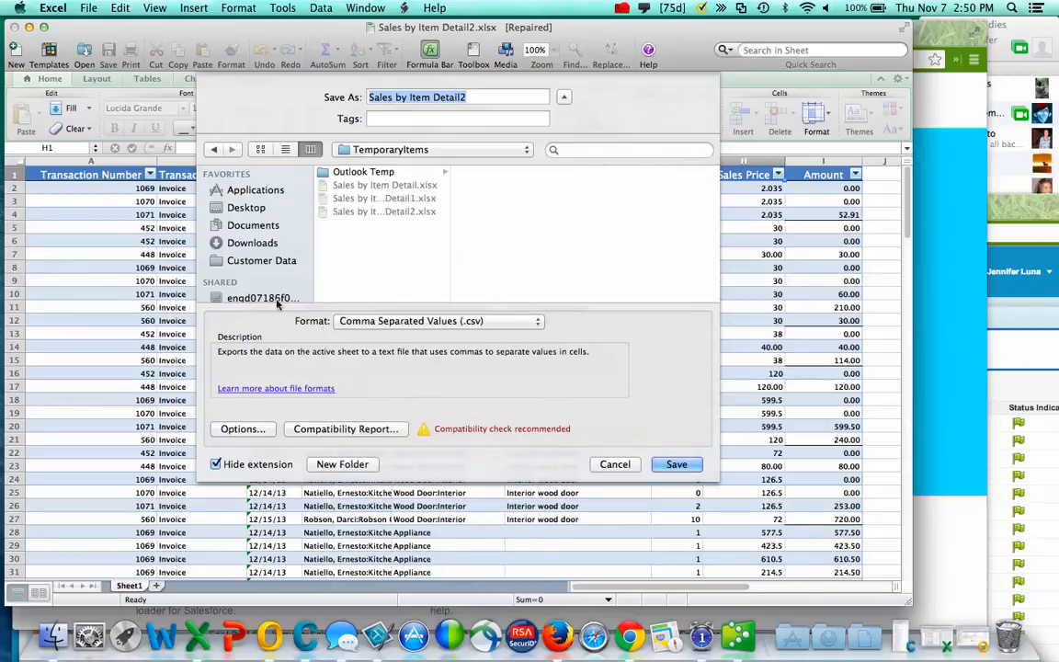
pyautogui.click(243, 207)
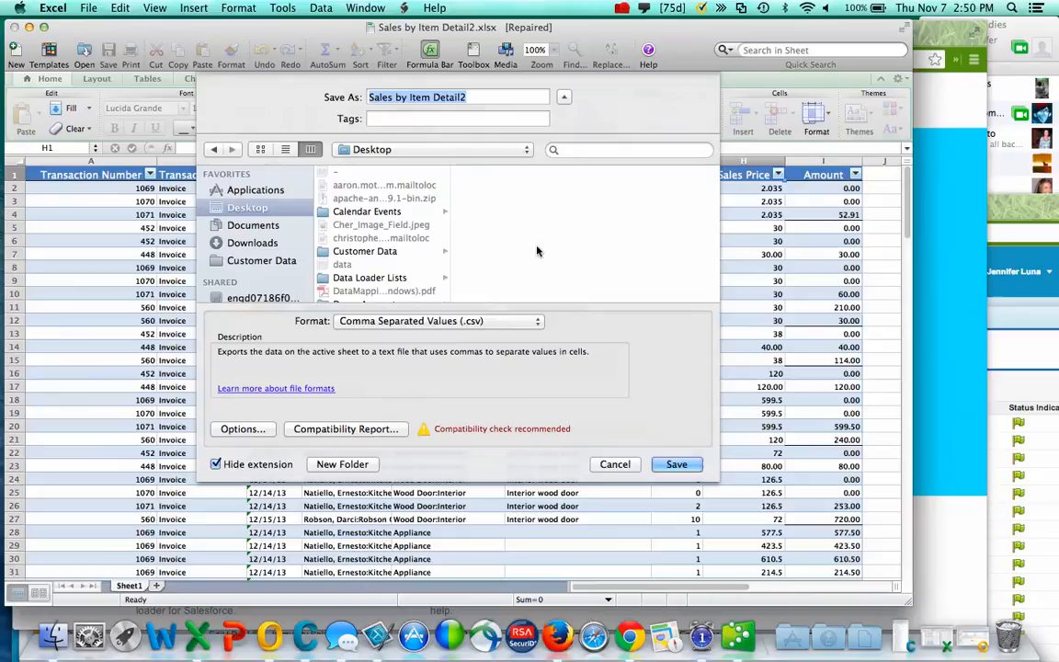
pyautogui.click(473, 95)
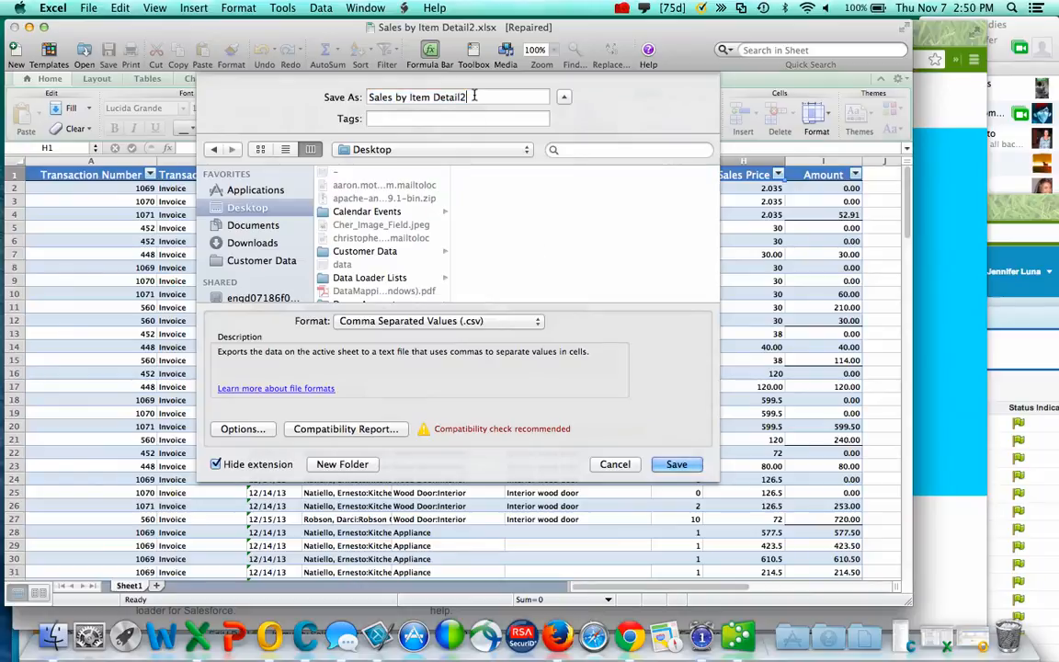
pyautogui.press('BackSpace')
pyautogui.write('_2013_1107')
pyautogui.click(676, 464)
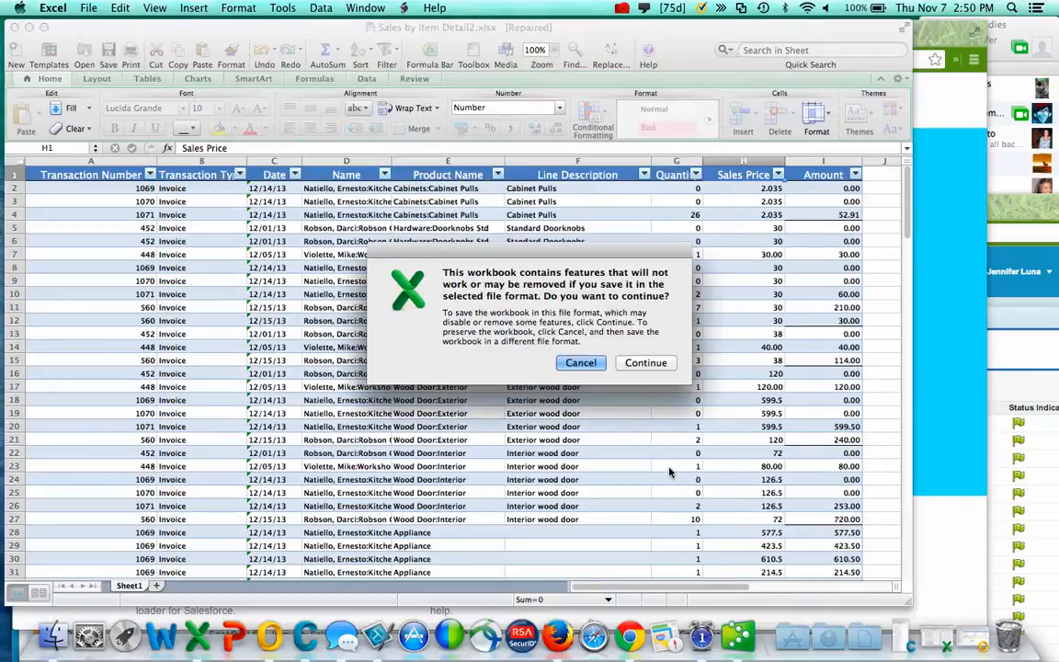
pyautogui.click(643, 362)
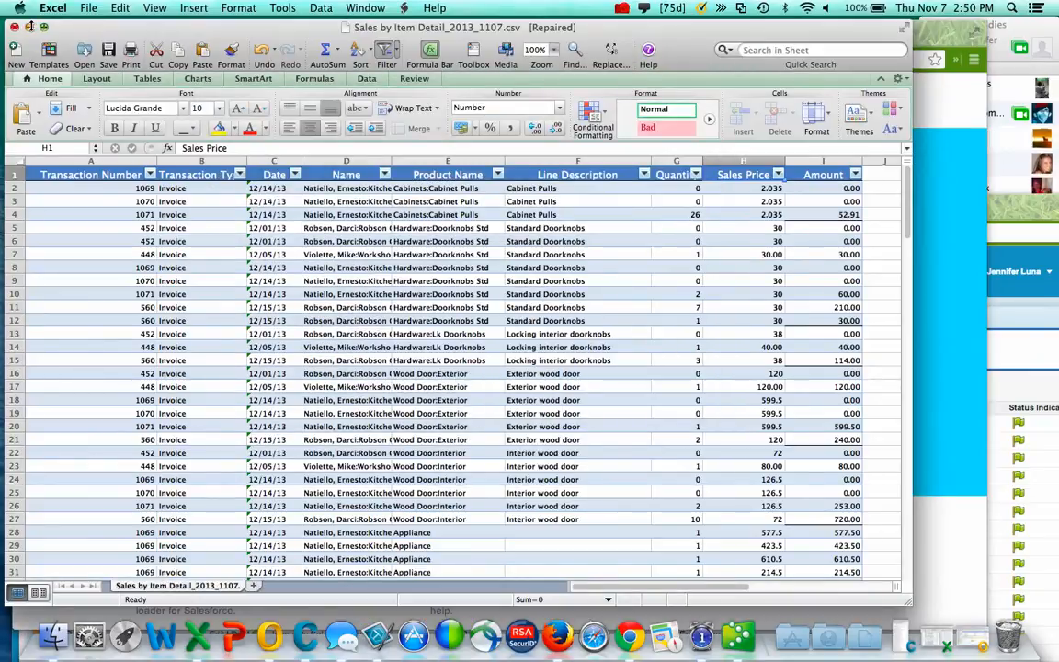
# - Minimize Excel, stretch Chrome to full screen width, and choose Login with Salesforce on dataloader.io
pyautogui.click(28, 27)
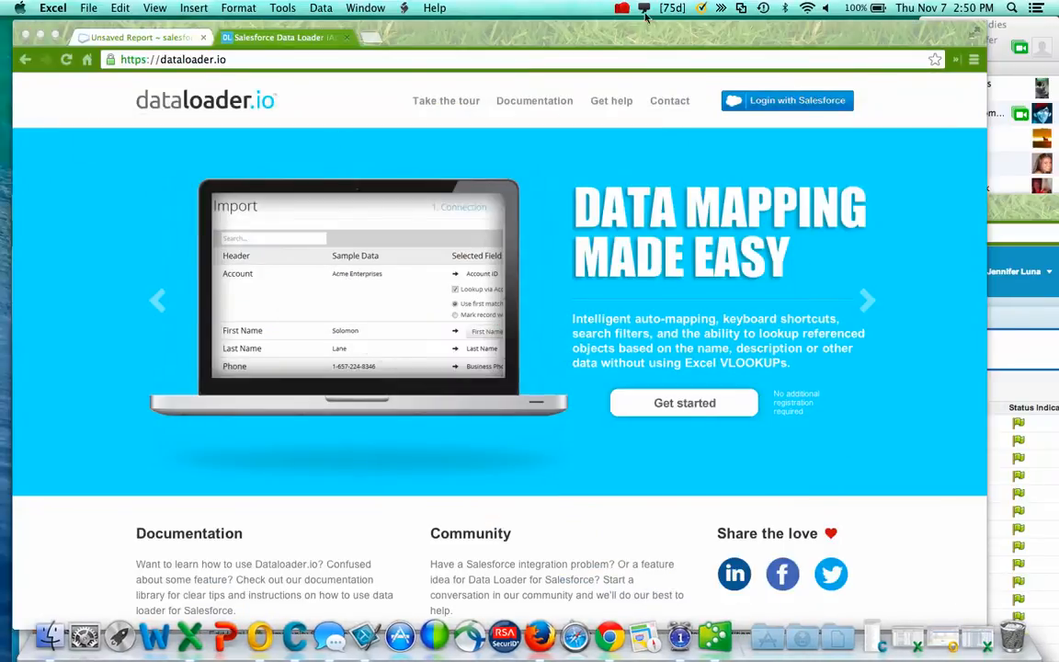
pyautogui.moveTo(639, 34); pyautogui.dragTo(682, 30)
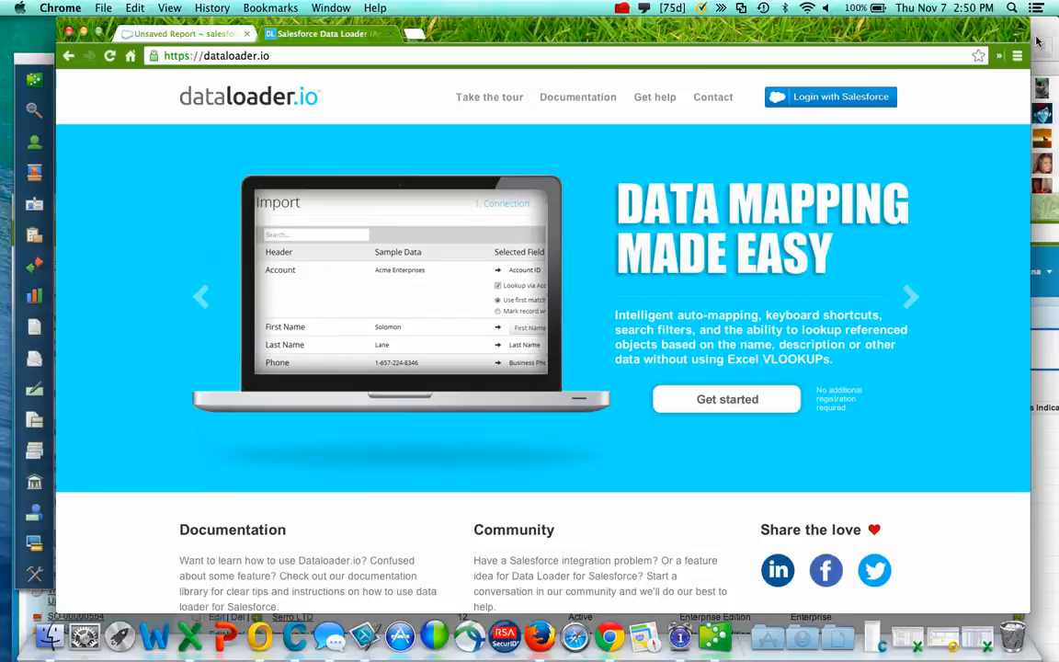
pyautogui.moveTo(1028, 37); pyautogui.dragTo(1057, 35)
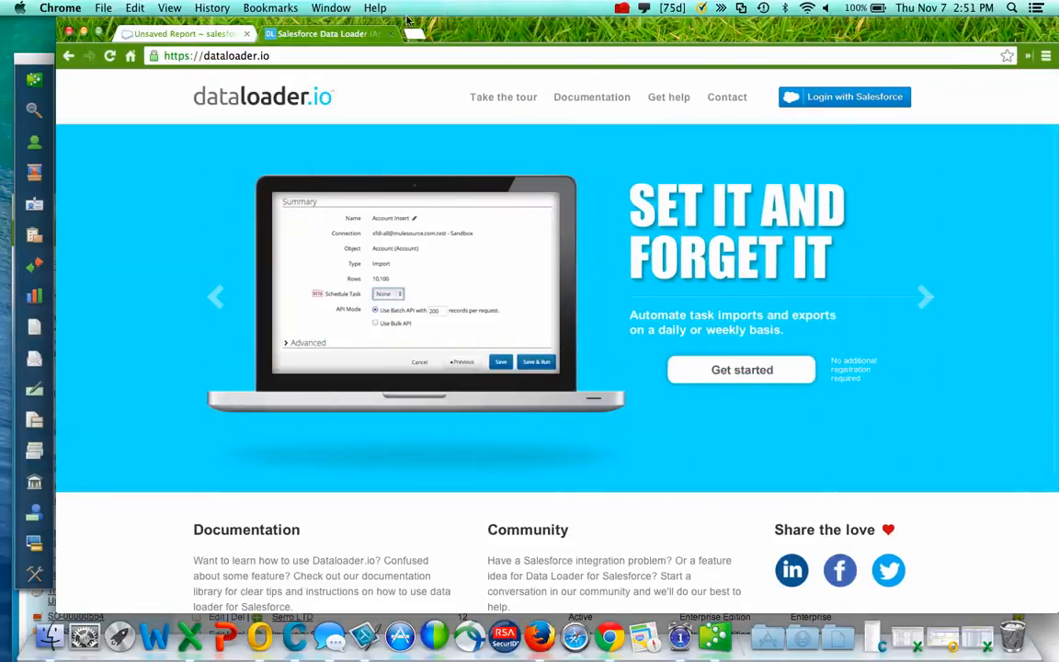
pyautogui.moveTo(57, 26); pyautogui.dragTo(1, 26)
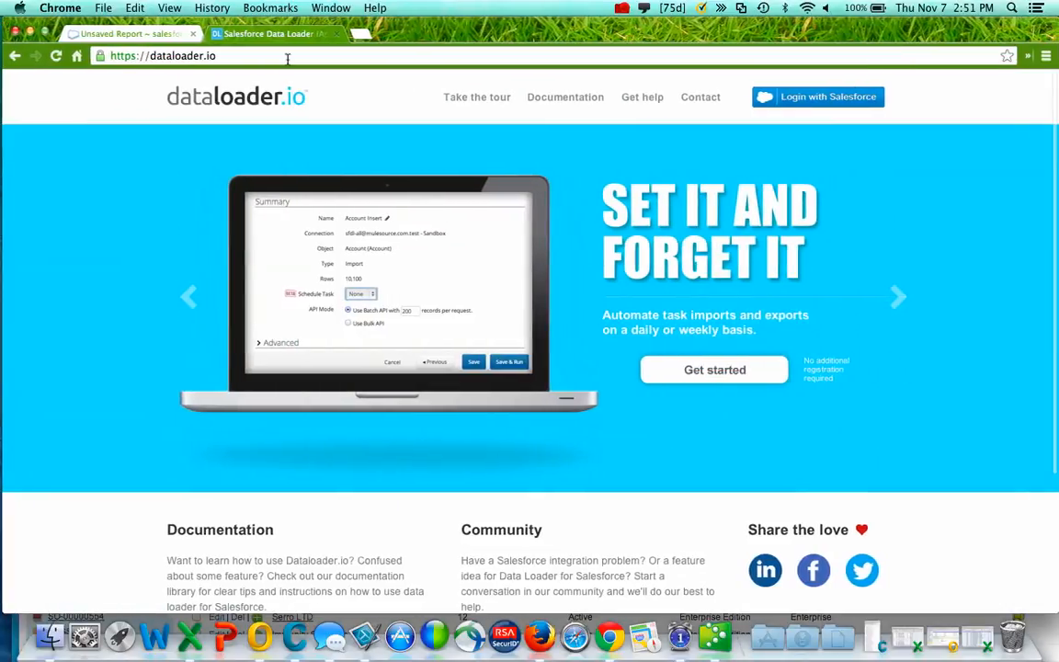
pyautogui.click(821, 96)
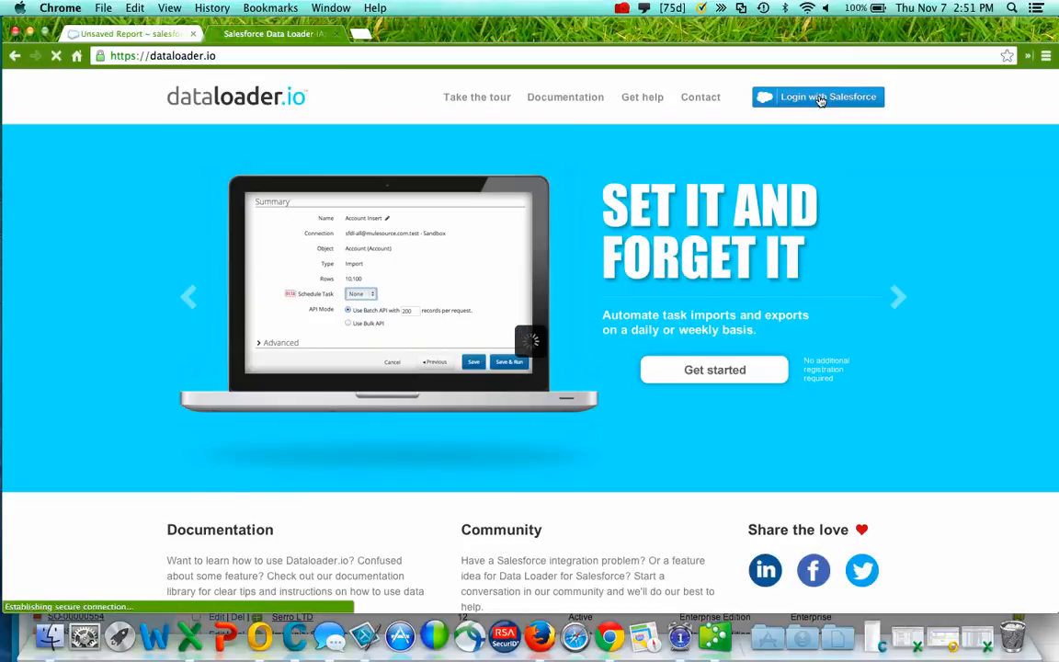
# - Log in on the Salesforce page with the account's user name and password
pyautogui.click(405, 480)
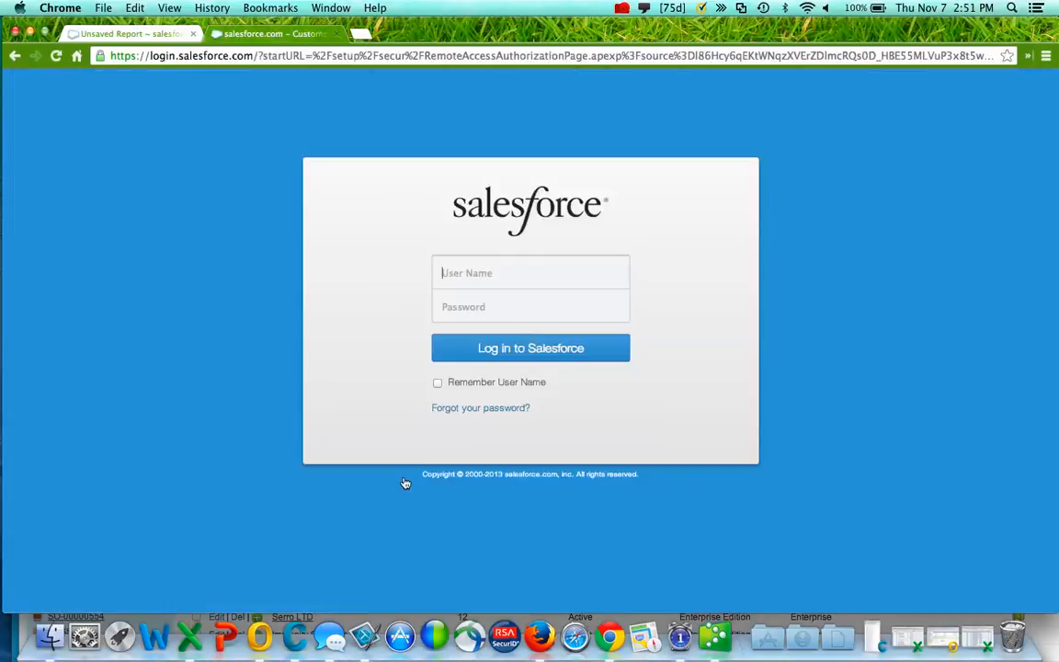
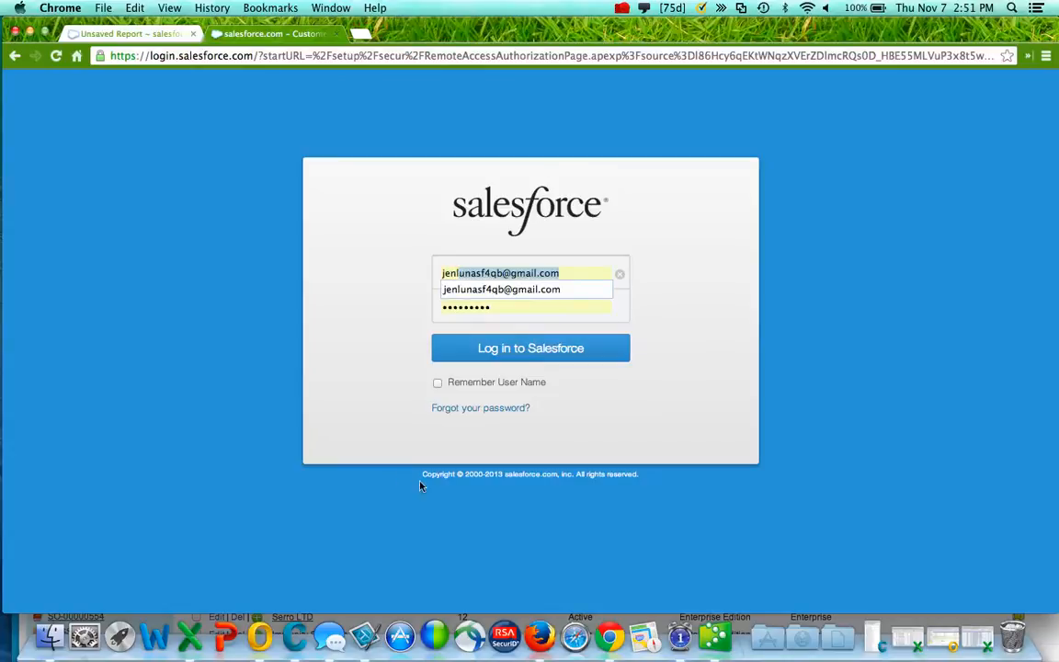
pyautogui.click(512, 305)
pyautogui.press('BackSpace')
pyautogui.press('BackSpace')
pyautogui.press('BackSpace')
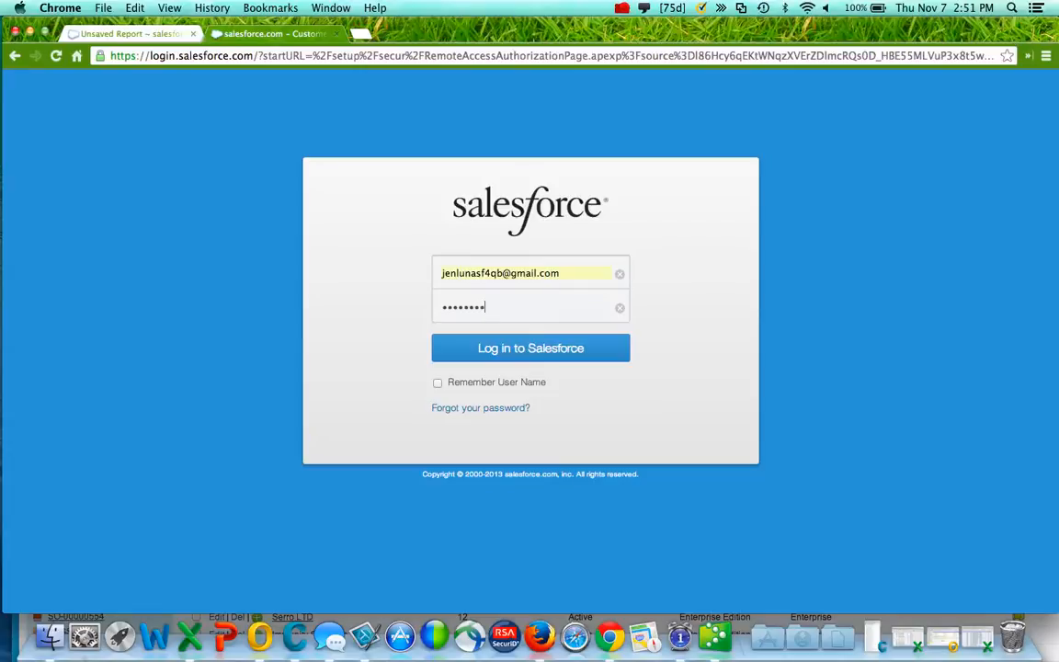
pyautogui.press('Return')
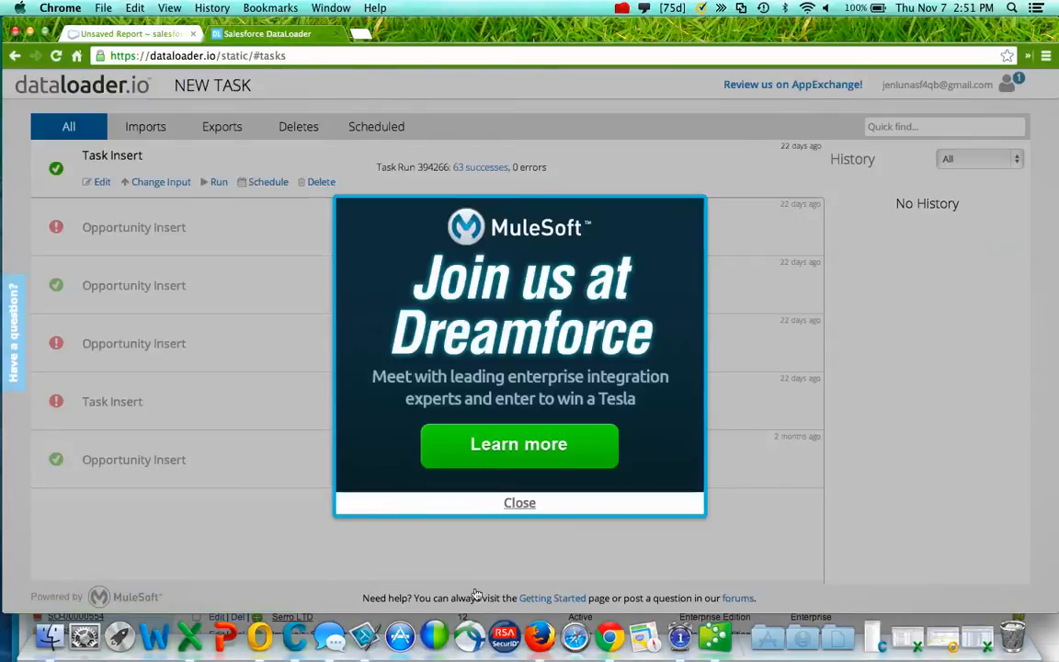
# - Dismiss the Dreamforce promotion and create a new Insert task for Opportunity Product
pyautogui.click(529, 504)
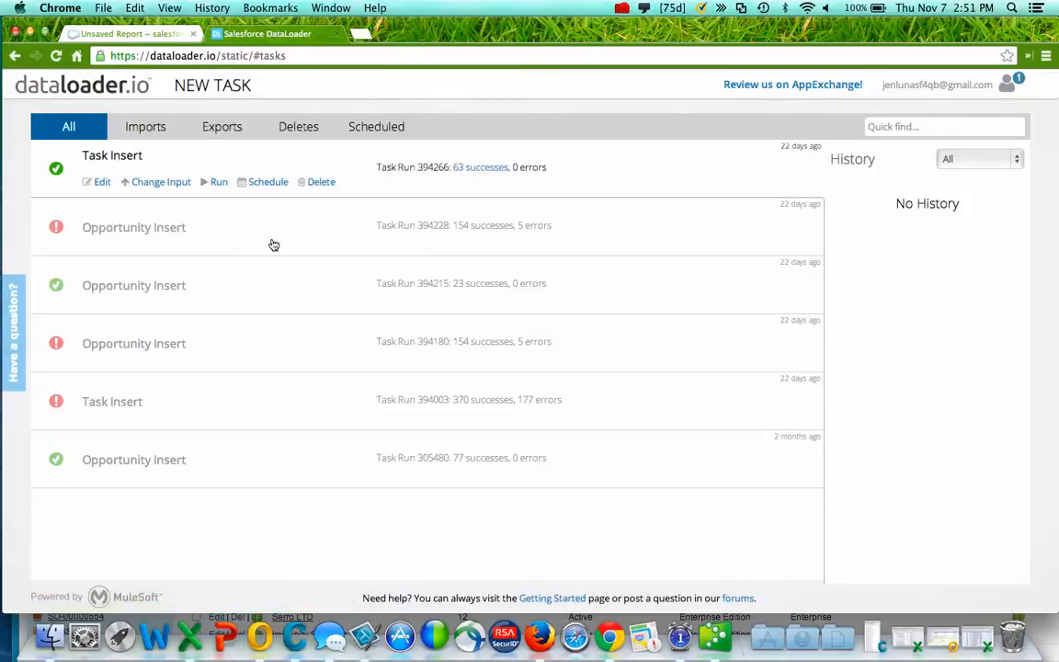
pyautogui.click(225, 87)
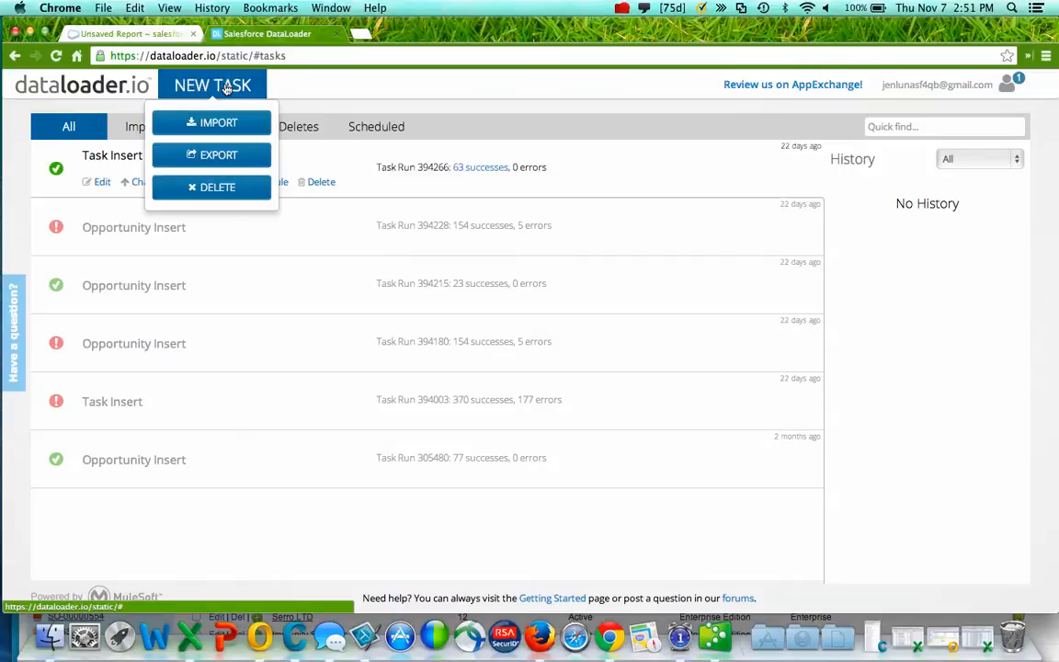
pyautogui.click(218, 125)
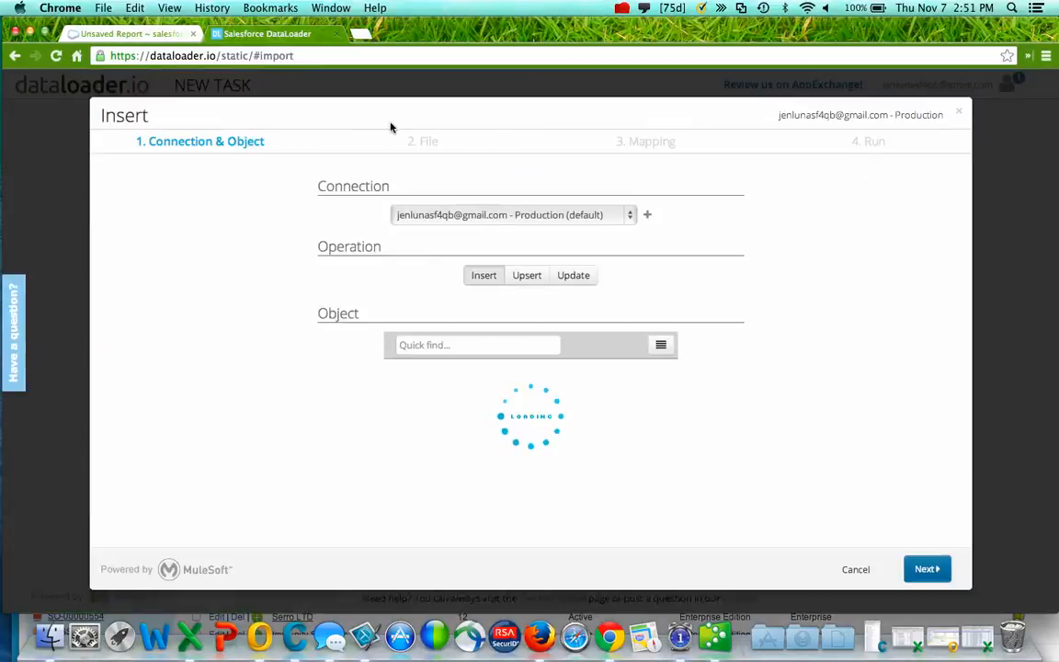
pyautogui.click(397, 345)
pyautogui.write('opp')
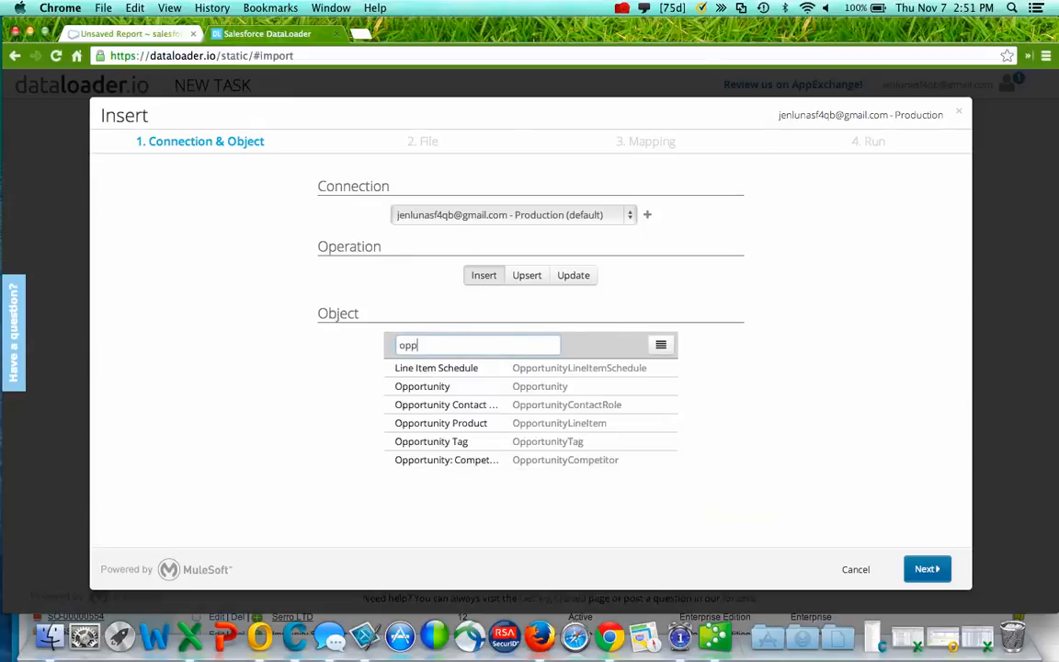
pyautogui.click(477, 427)
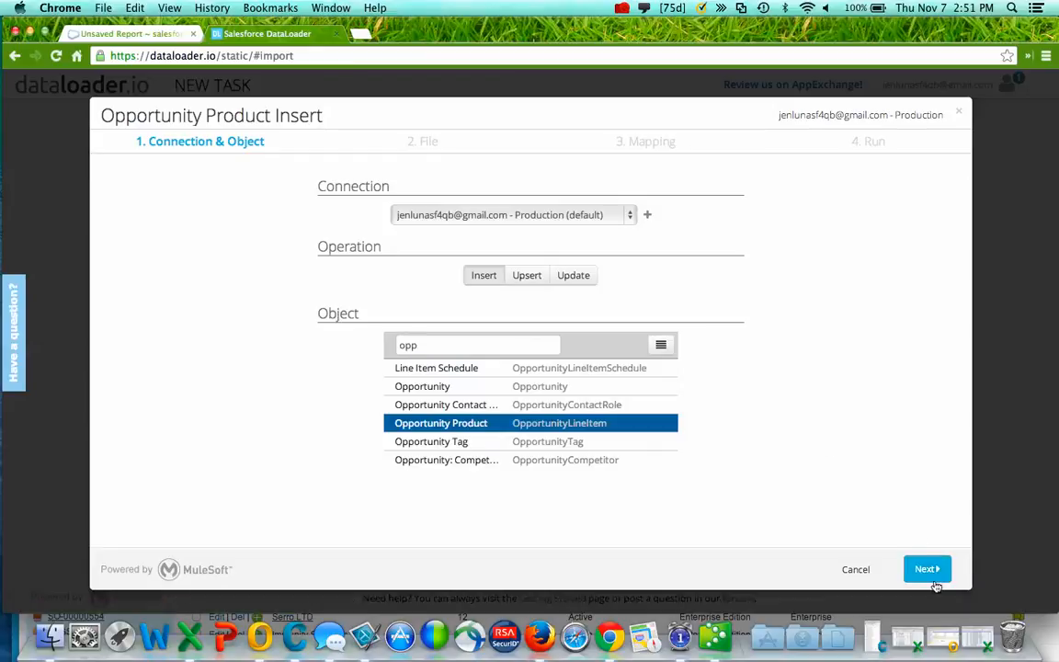
pyautogui.click(926, 570)
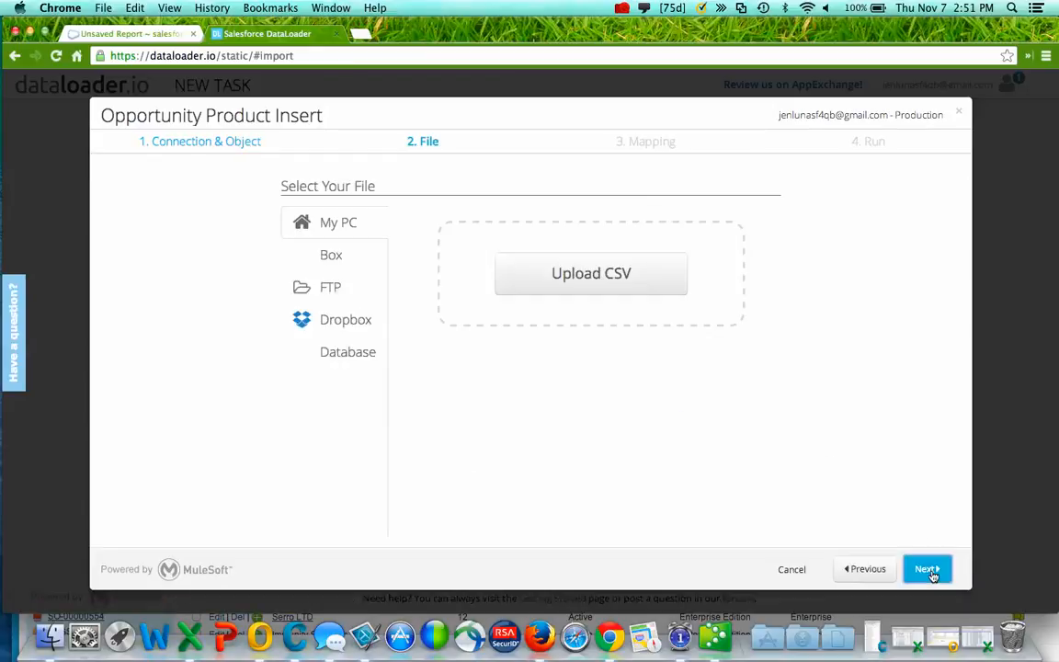
# - Upload Sales by Item Detail_2013_1107 from the Desktop, sorted newest first, as the task's CSV
pyautogui.click(565, 276)
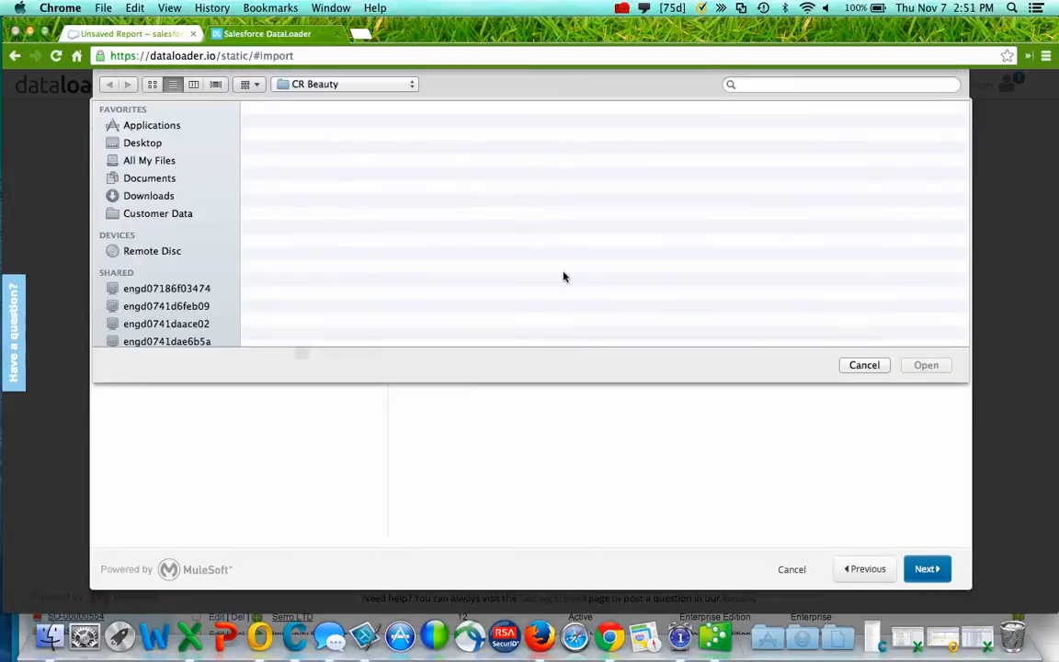
pyautogui.click(165, 125)
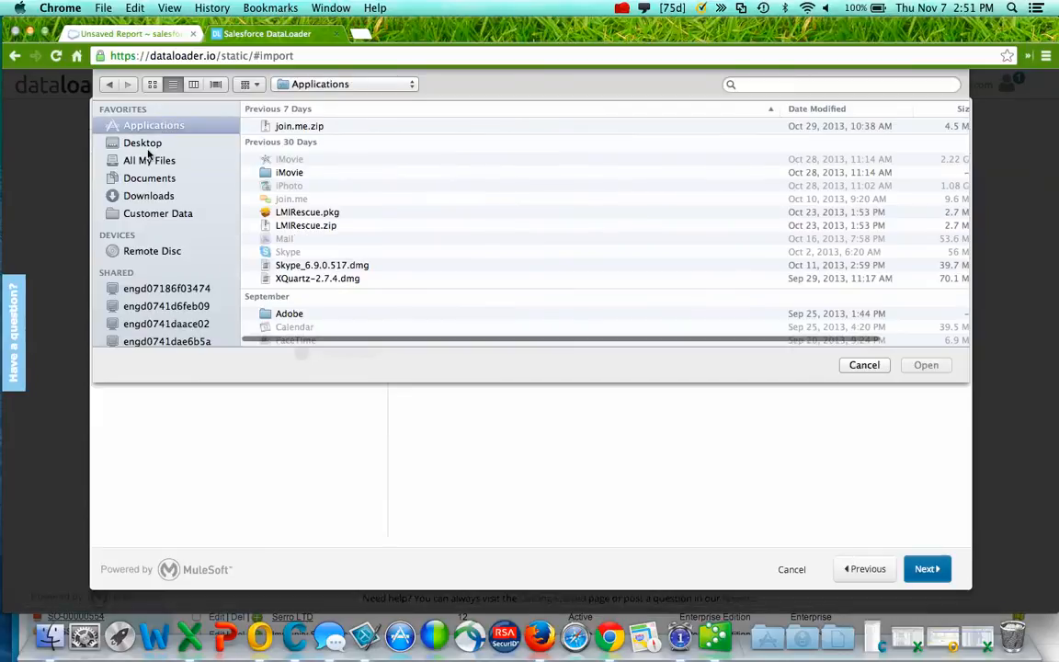
pyautogui.click(147, 142)
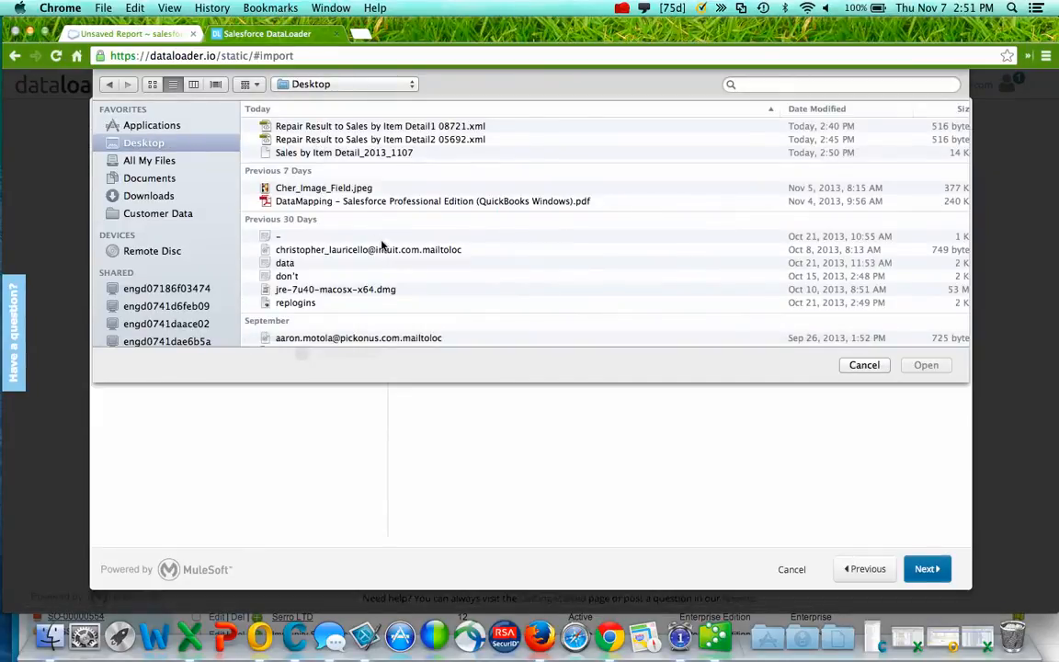
pyautogui.click(802, 107)
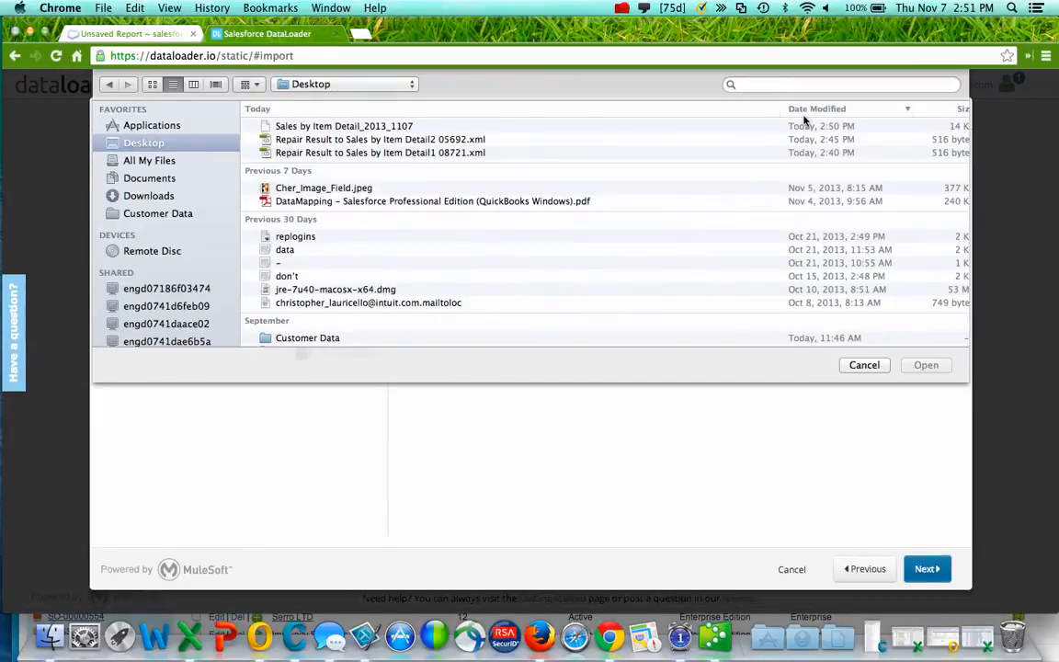
pyautogui.click(402, 129)
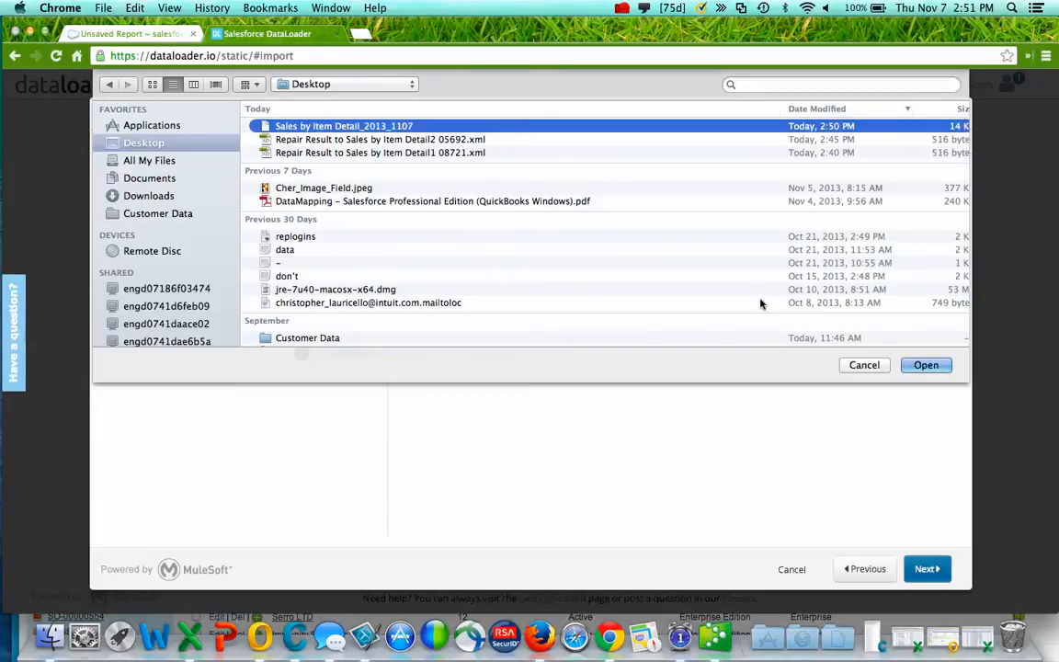
pyautogui.click(925, 366)
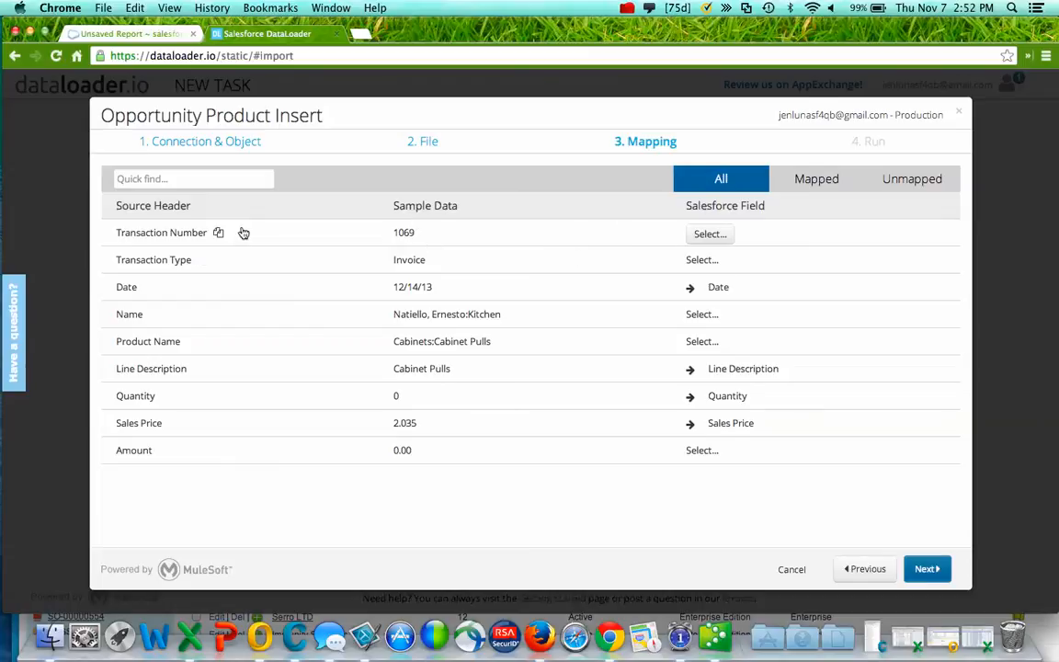
# - Map Transaction Number to Opportunity ID via Transaction Number lookup, inserting nulls when unmatched
pyautogui.click(712, 237)
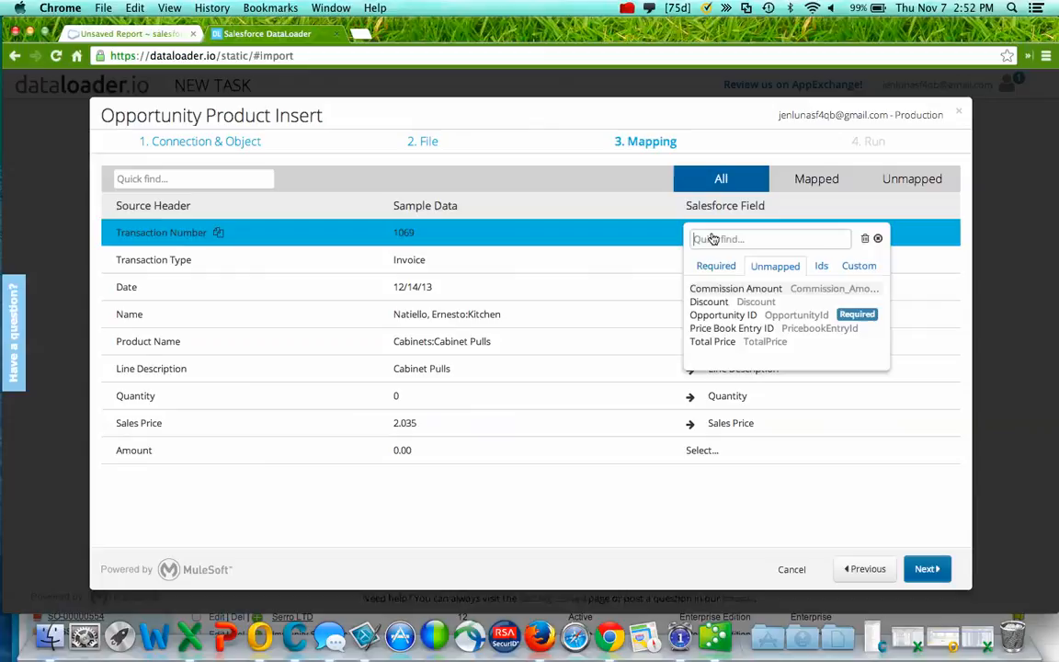
pyautogui.click(720, 317)
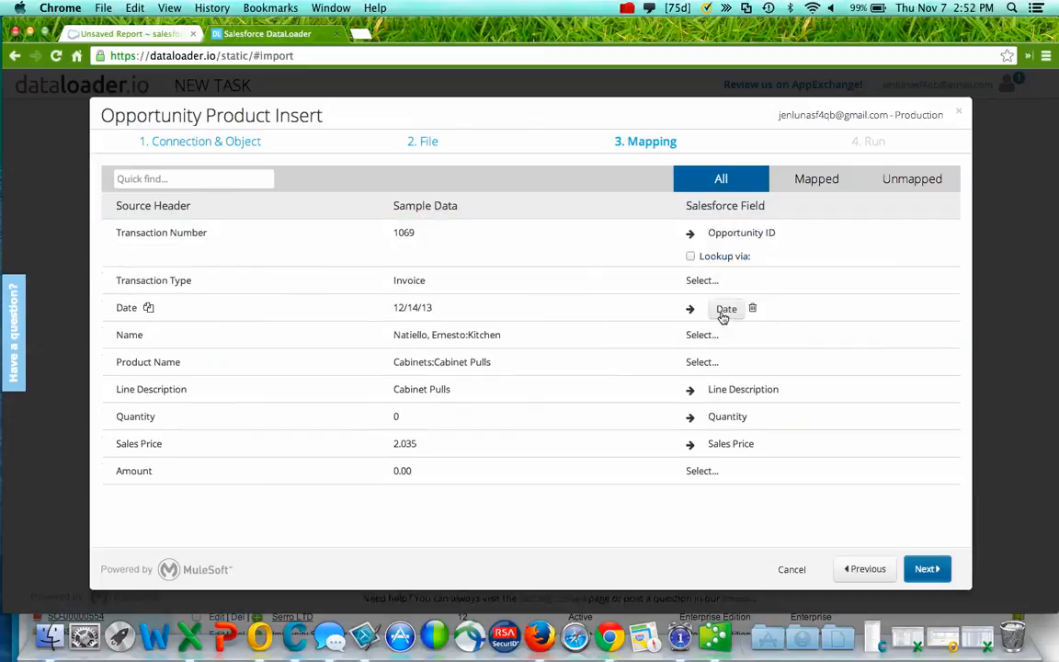
pyautogui.click(692, 258)
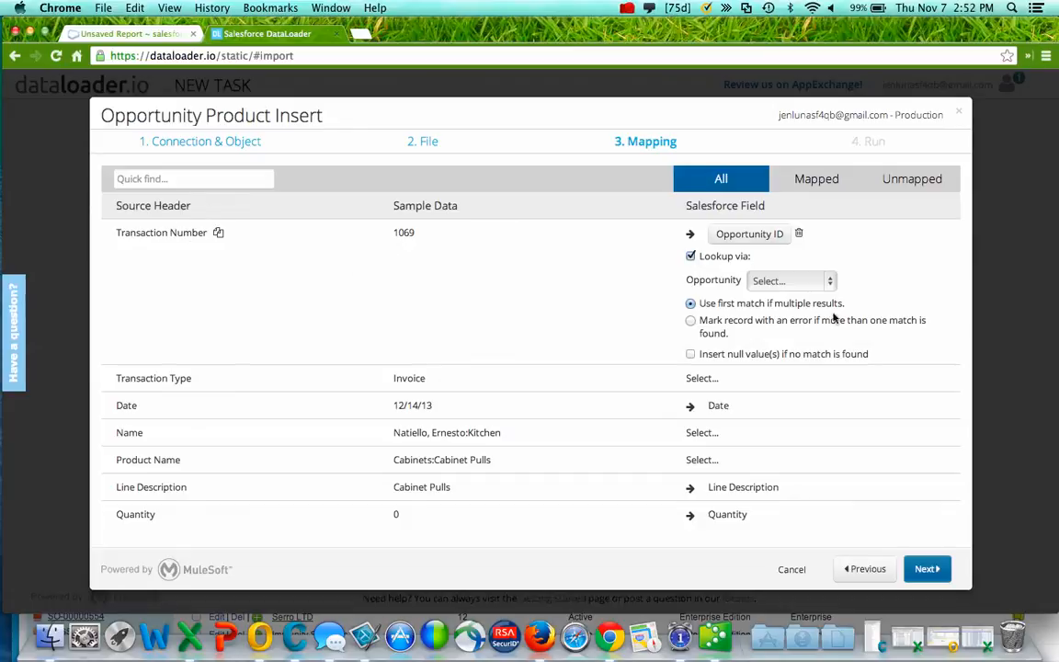
pyautogui.click(829, 282)
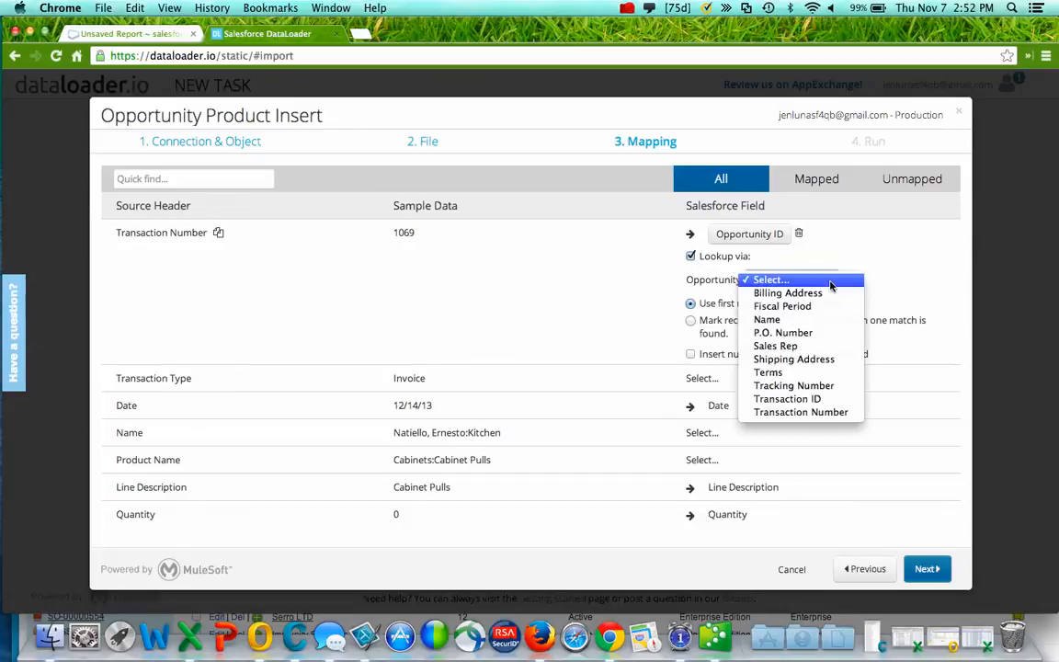
pyautogui.click(809, 414)
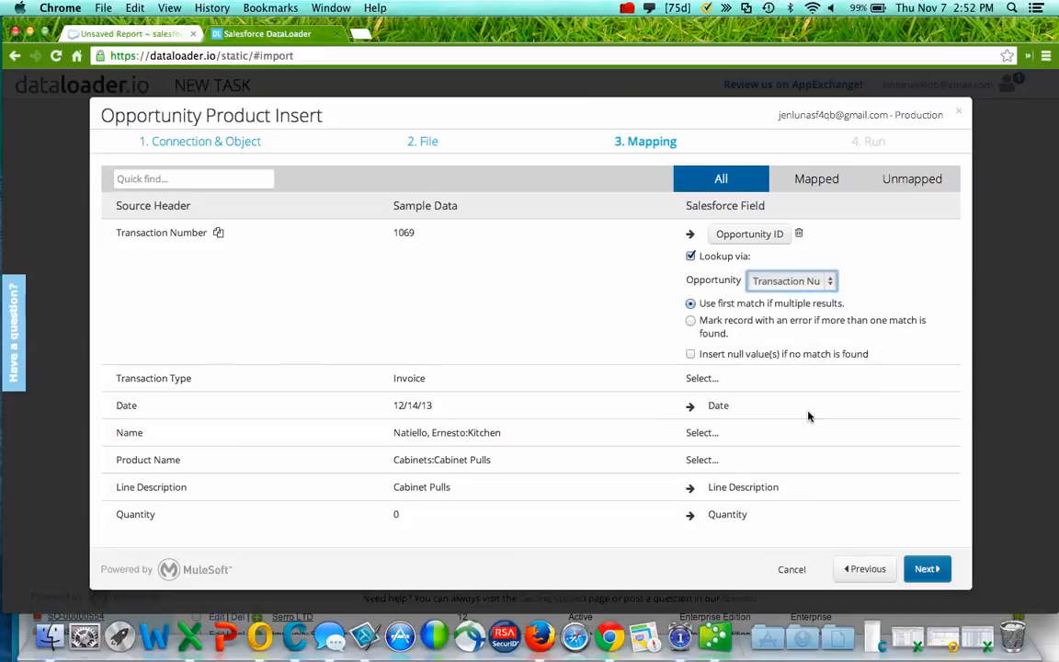
pyautogui.click(559, 324)
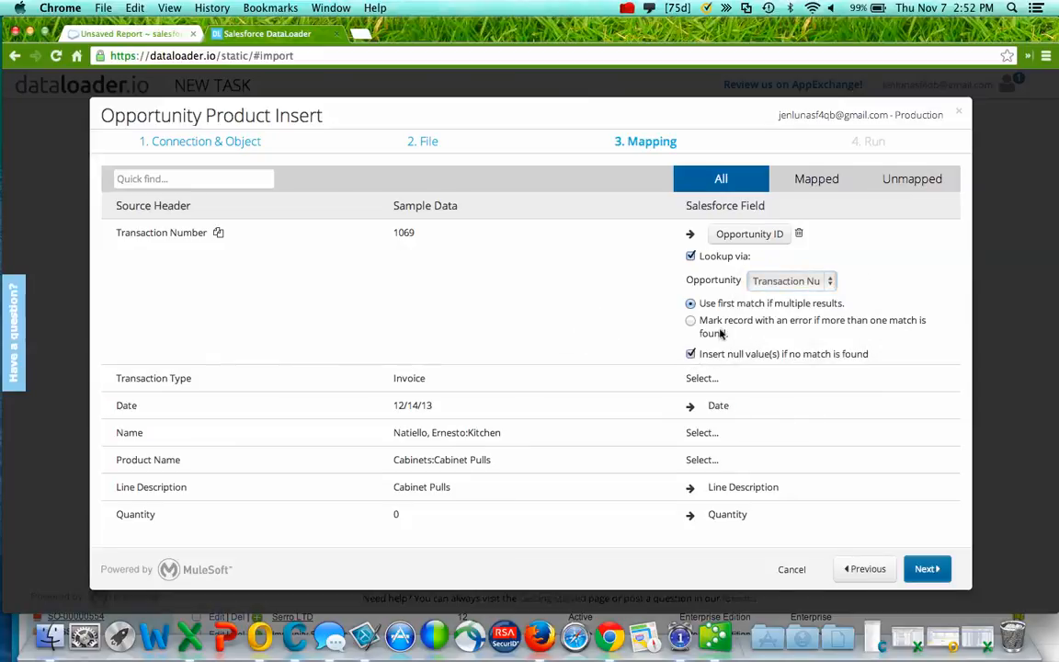
pyautogui.scroll(-2, 520, 299)
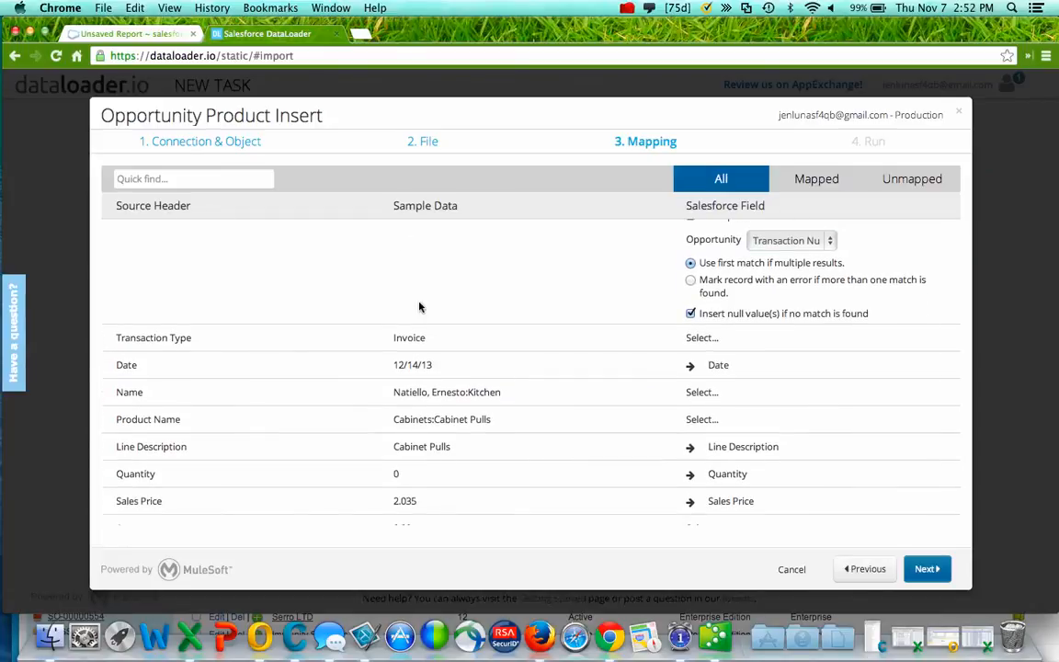
pyautogui.scroll(-1, 542, 300)
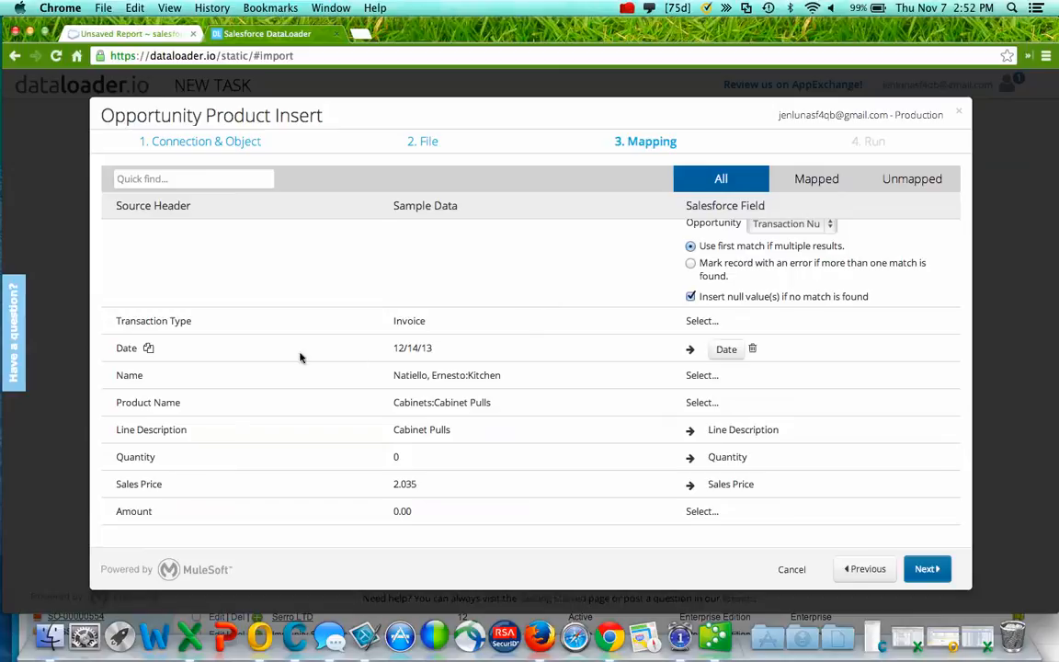
# - Map Product Name to Price Book Entry ID via Product Name lookup, then filter to Mapped fields
pyautogui.click(712, 404)
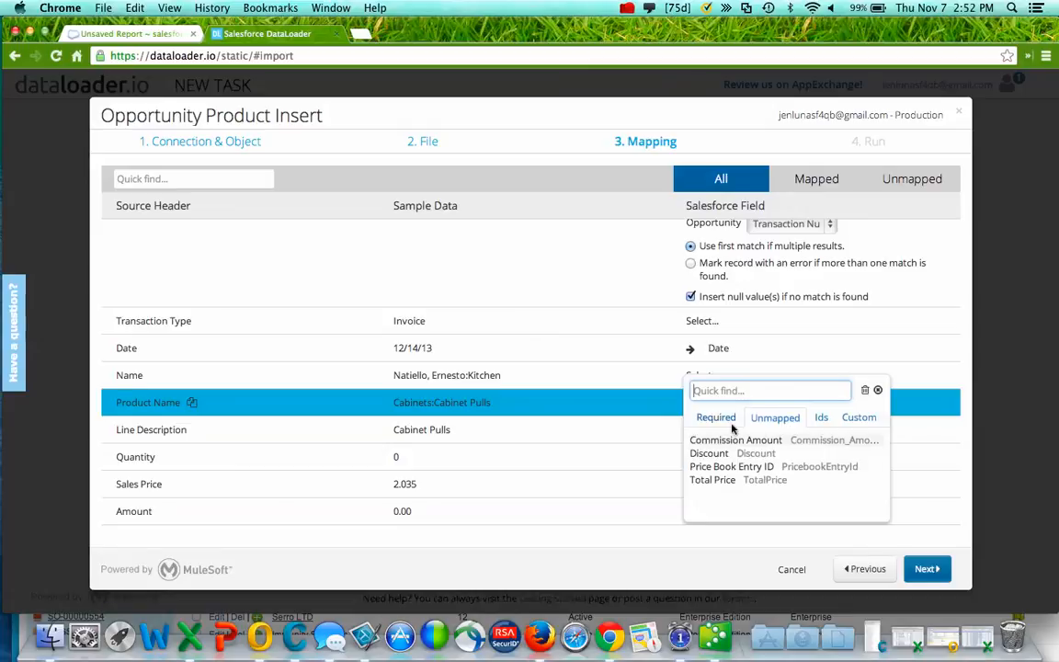
pyautogui.click(793, 467)
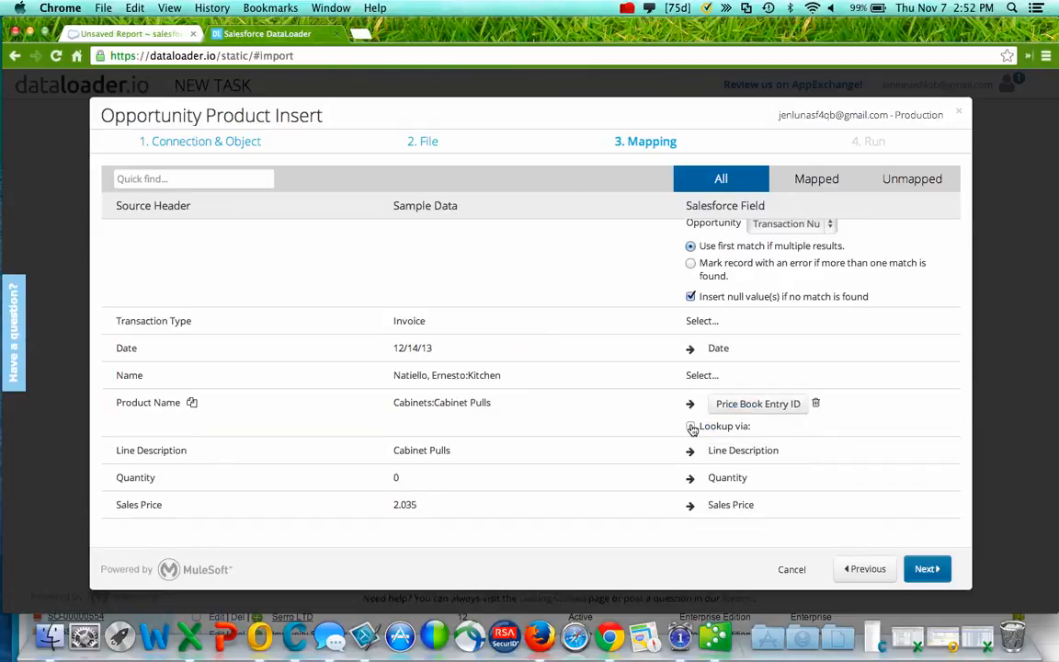
pyautogui.click(691, 425)
pyautogui.click(803, 452)
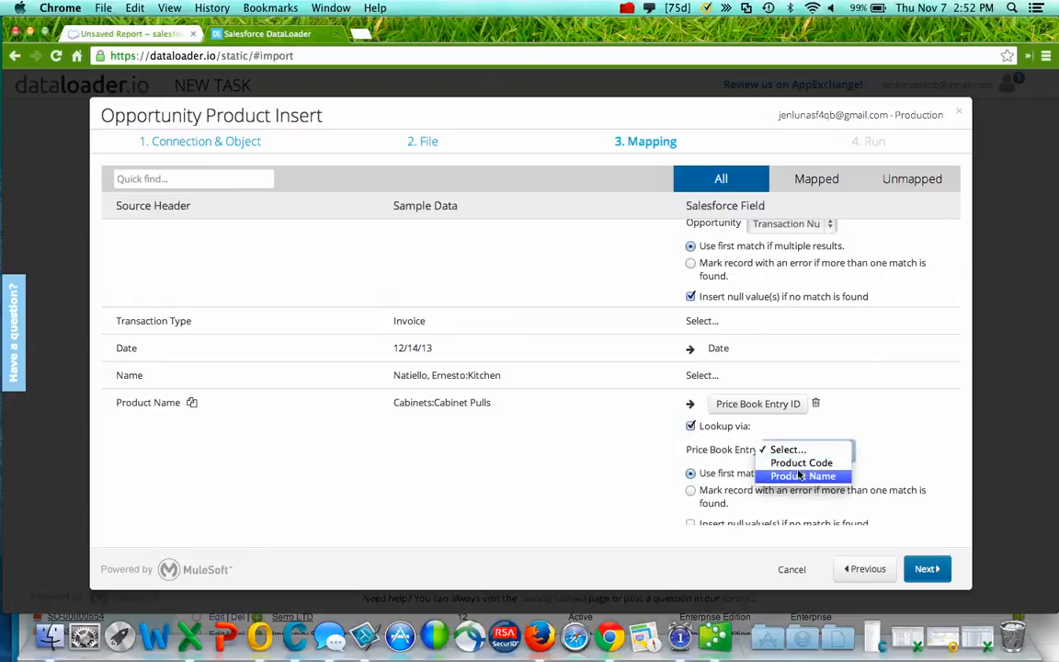
pyautogui.click(792, 476)
pyautogui.scroll(2, 559, 300)
pyautogui.scroll(-5, 561, 300)
pyautogui.scroll(4, 560, 301)
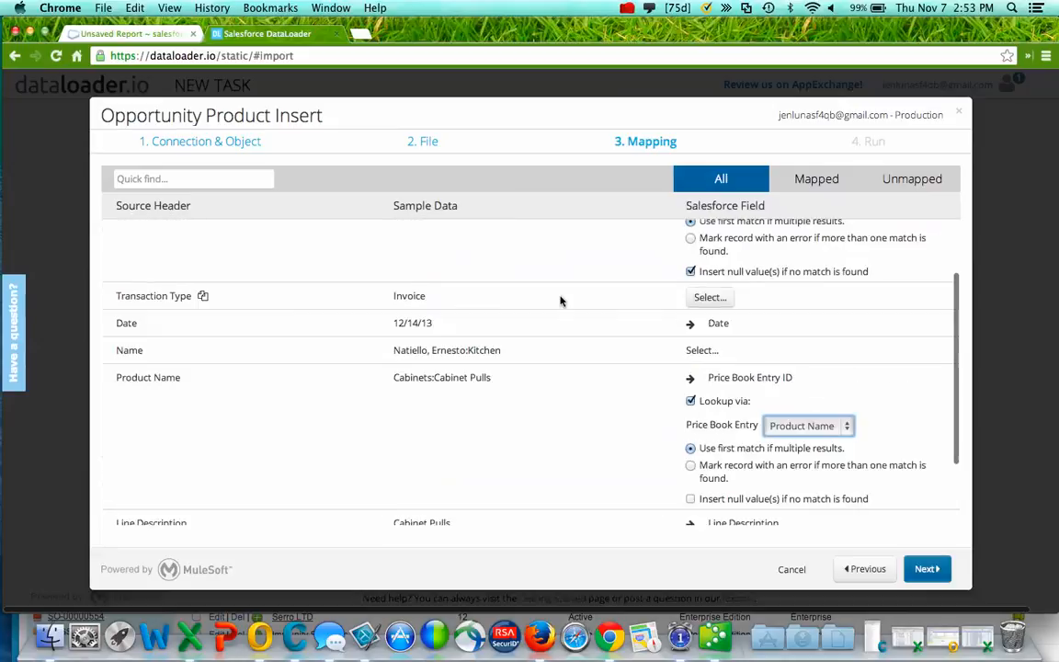
pyautogui.click(821, 180)
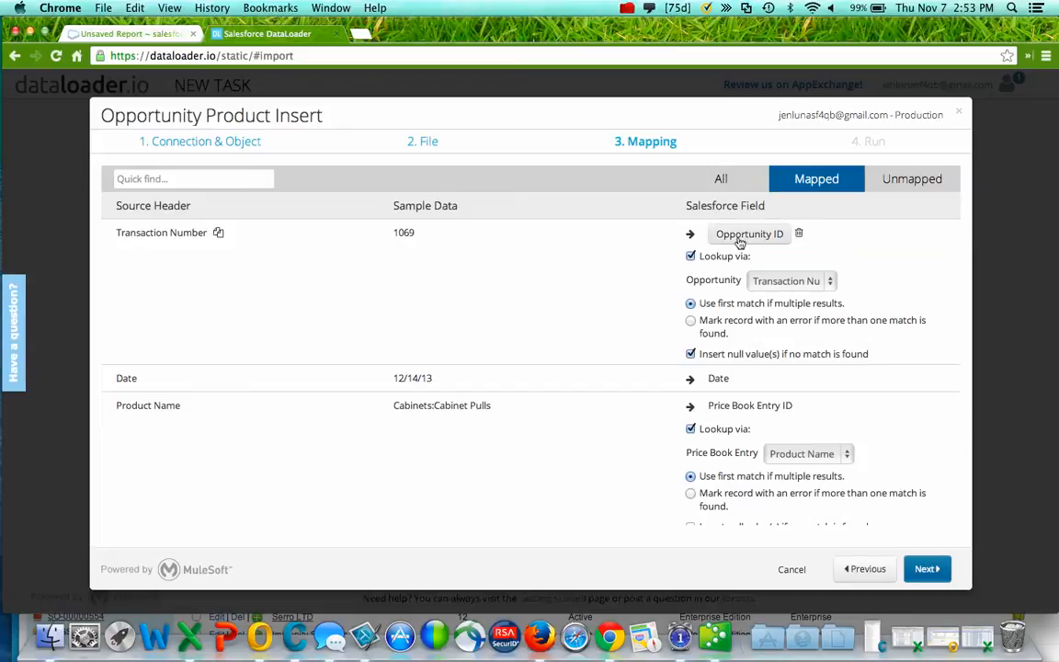
# - Check the Quantity and Sales Price mappings, then advance to the Run summary of 148 rows
pyautogui.scroll(-1, 518, 305)
pyautogui.scroll(-3, 517, 305)
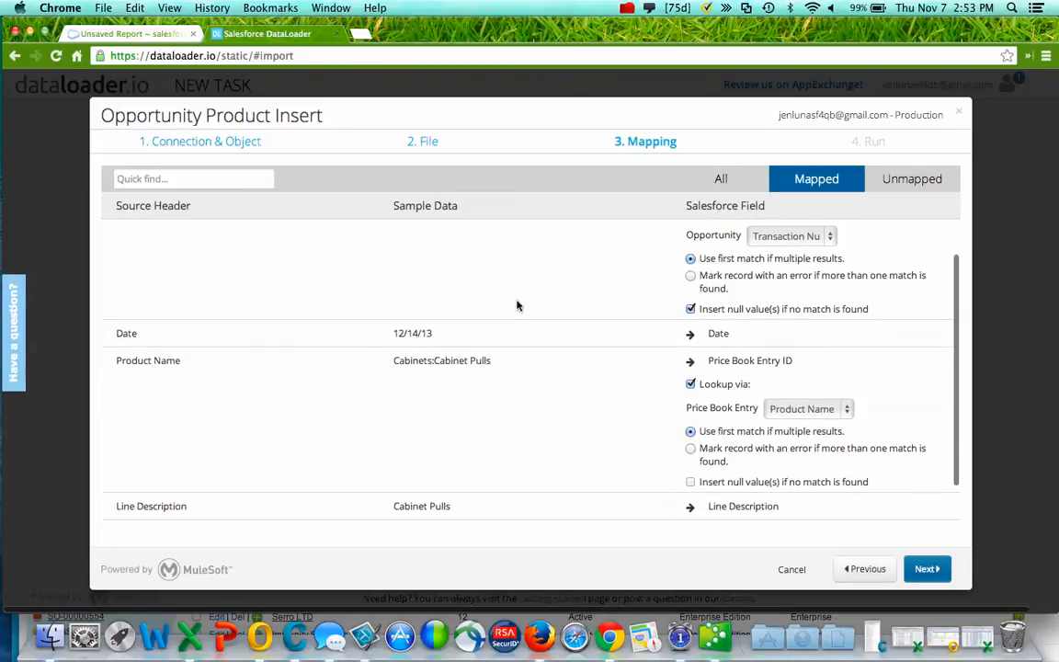
pyautogui.scroll(-2, 488, 347)
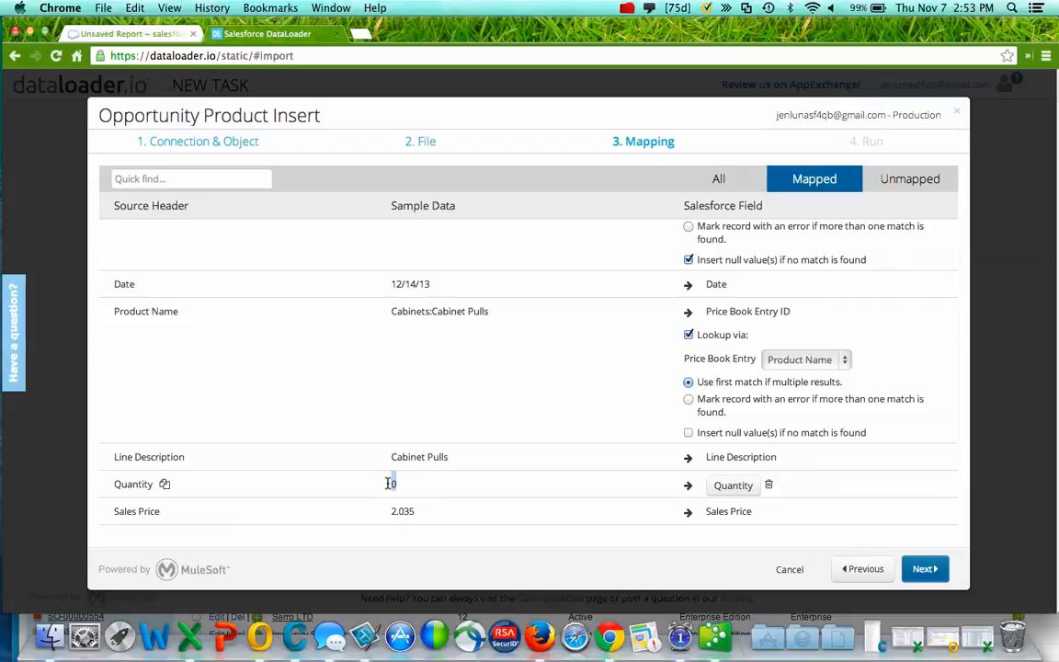
pyautogui.moveTo(394, 481); pyautogui.dragTo(386, 483)
pyautogui.scroll(3, 571, 421)
pyautogui.scroll(-3, 571, 419)
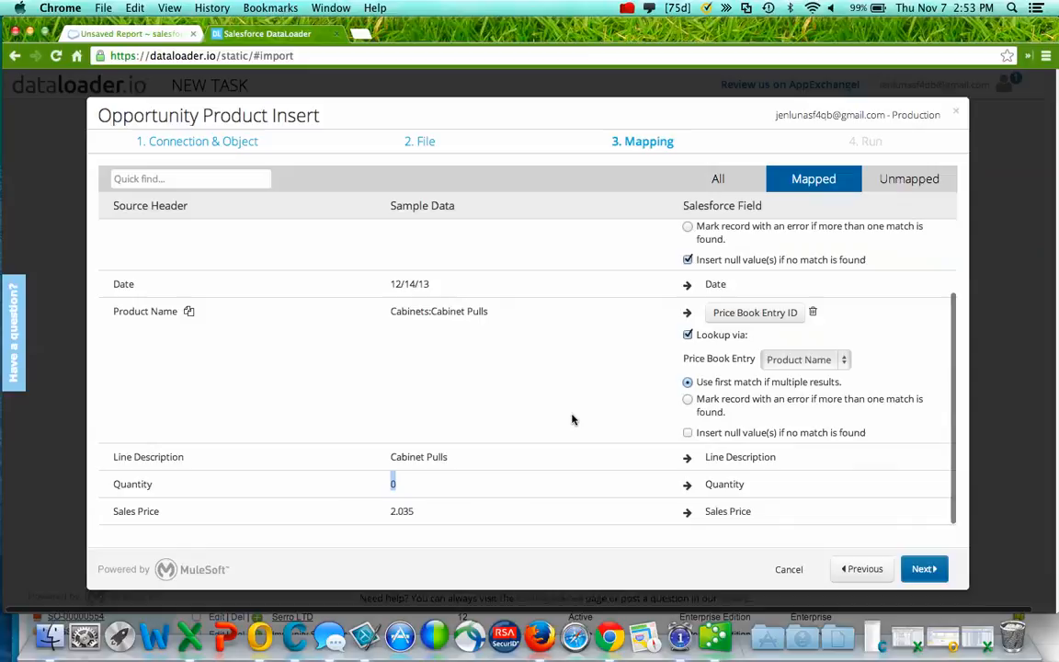
pyautogui.click(923, 570)
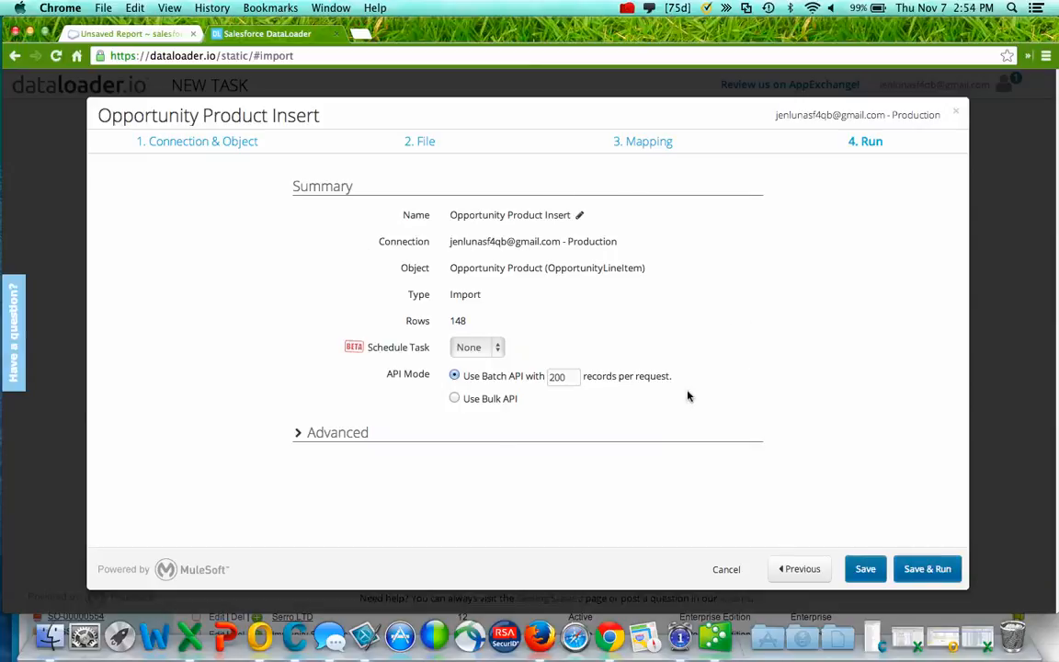
# - Save & Run the Opportunity Product Insert task and confirm the Salesforce data change
pyautogui.moveTo(684, 393)
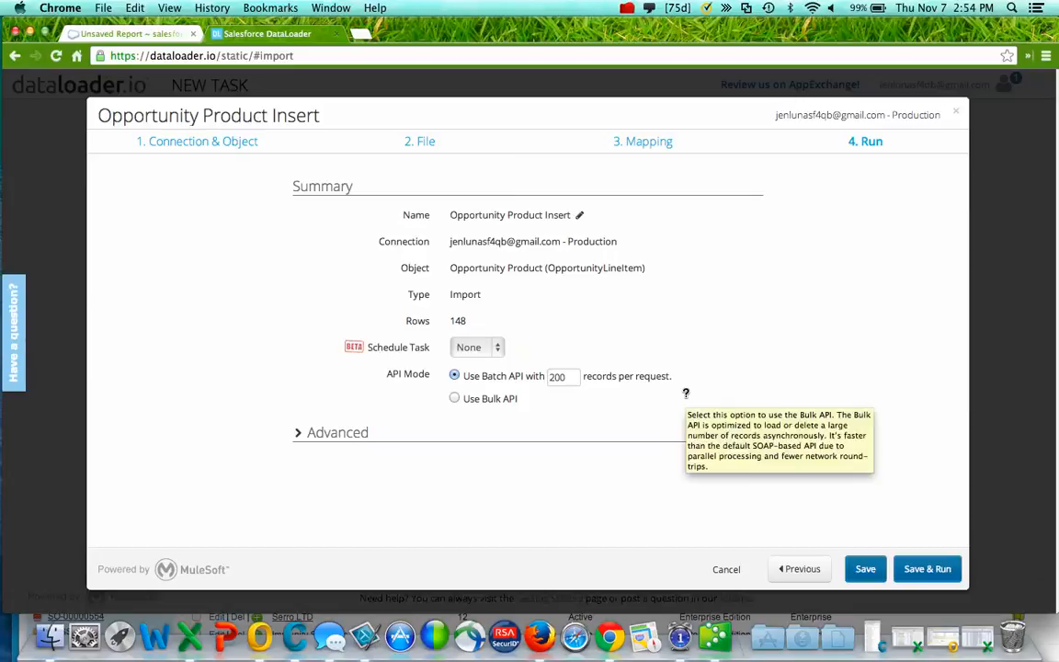
pyautogui.click(910, 567)
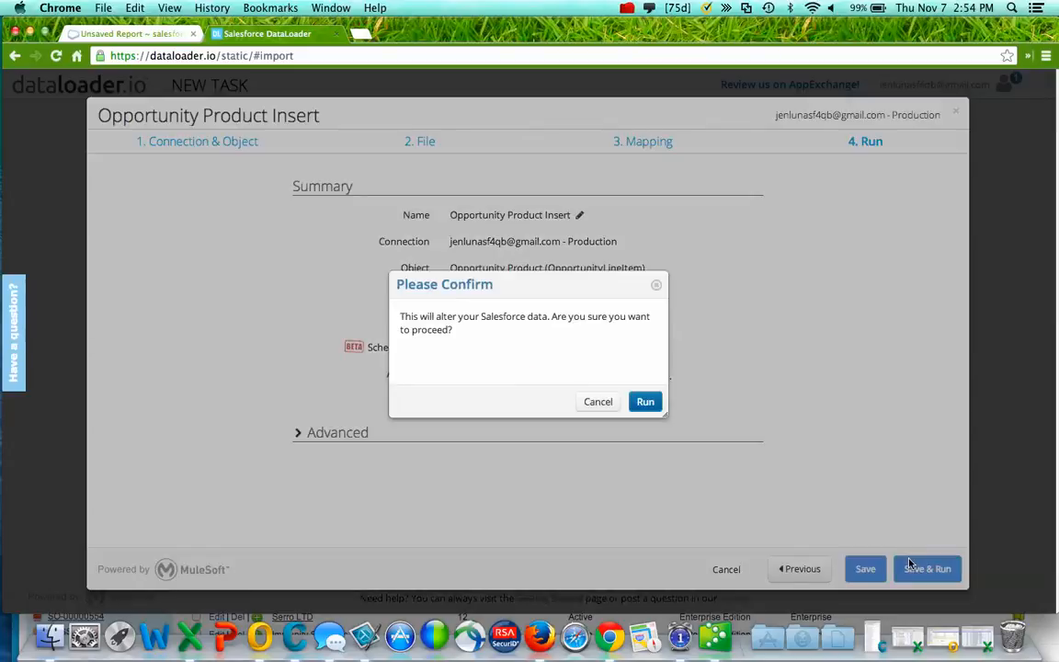
pyautogui.click(643, 402)
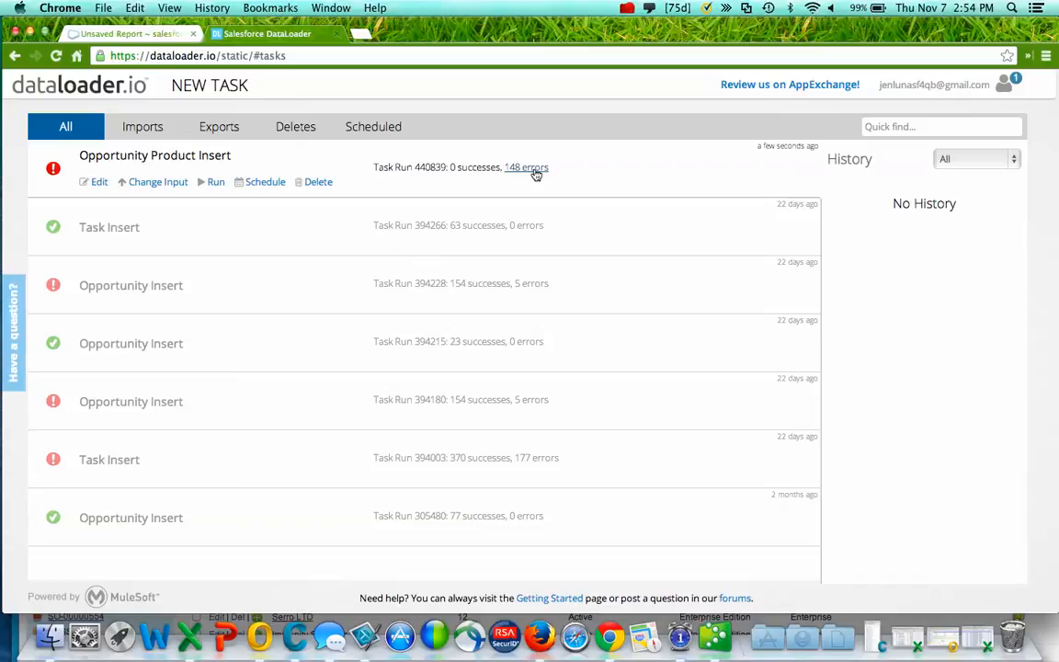
pyautogui.click(627, 8)
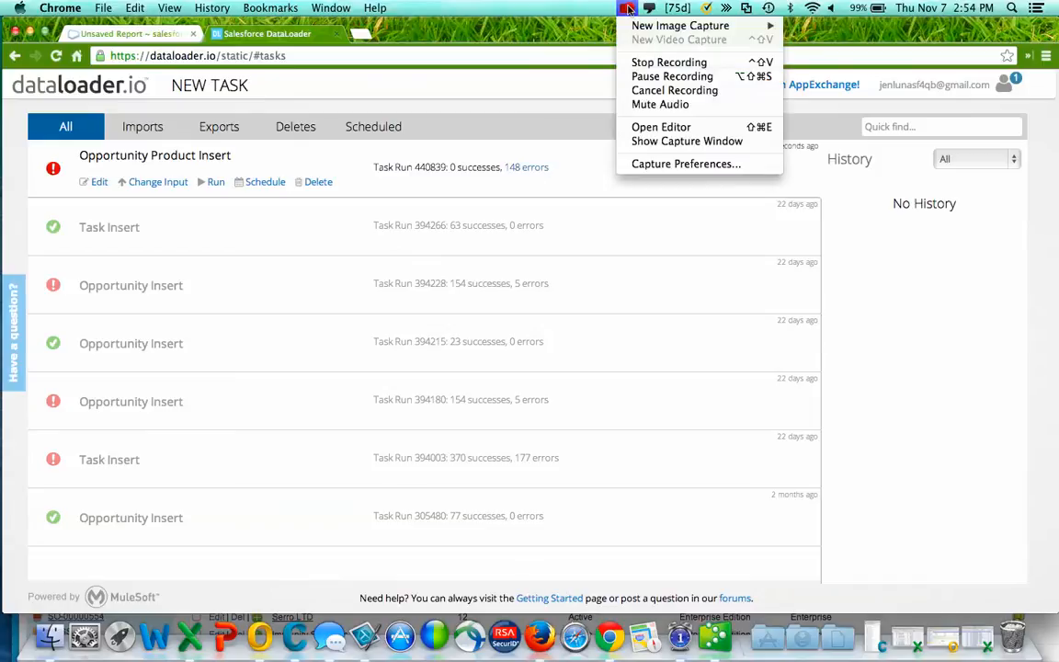